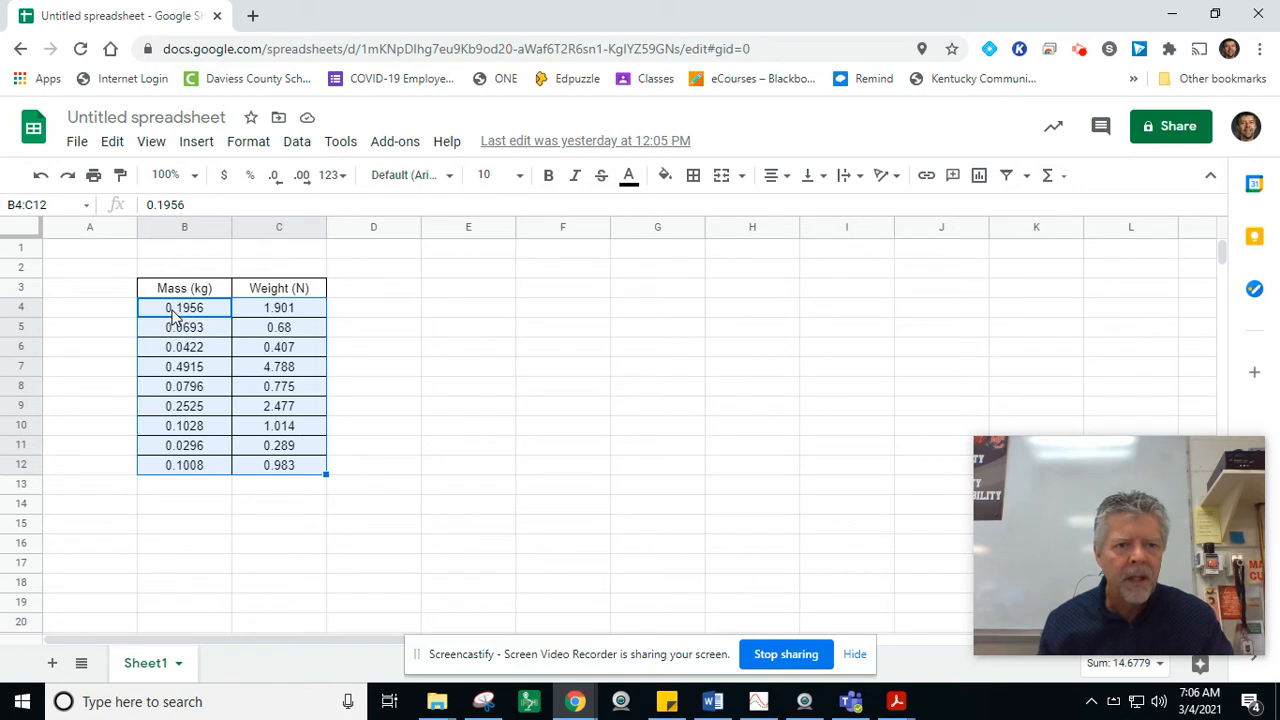
Step: Insert a scatter chart of weight against mass from the selected data in B4:C12
left_click(197, 143)
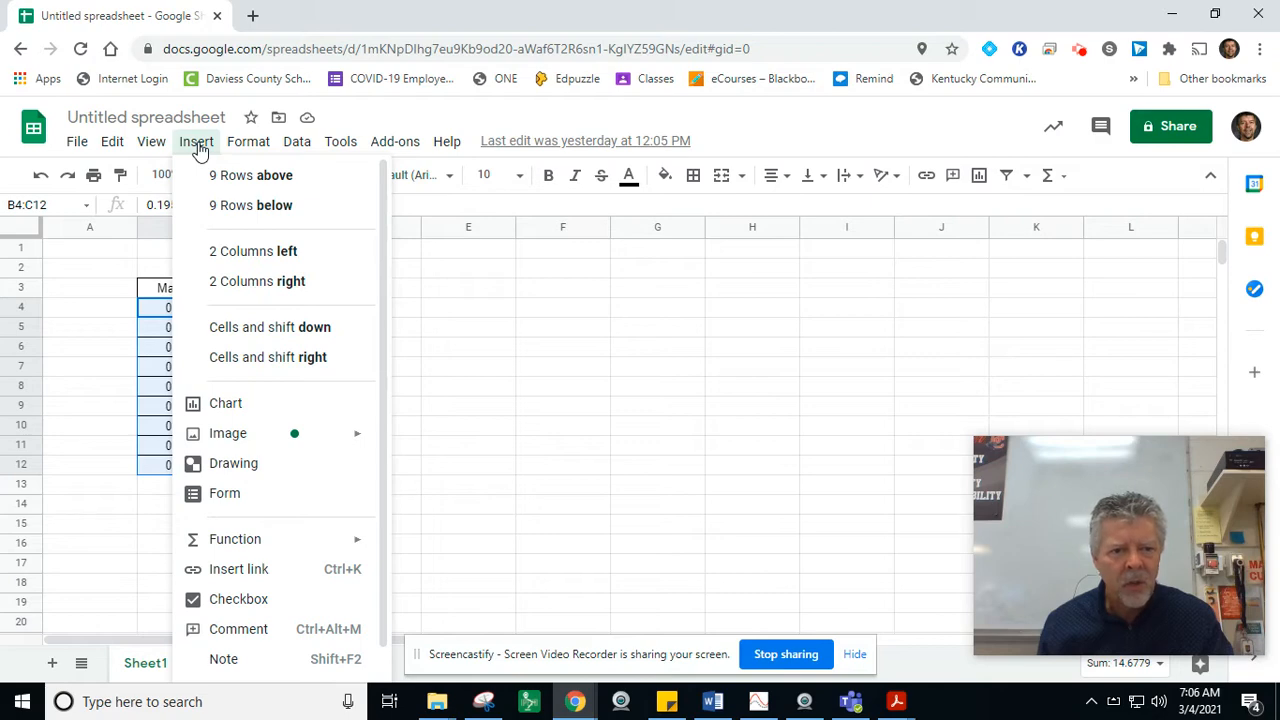
left_click(228, 405)
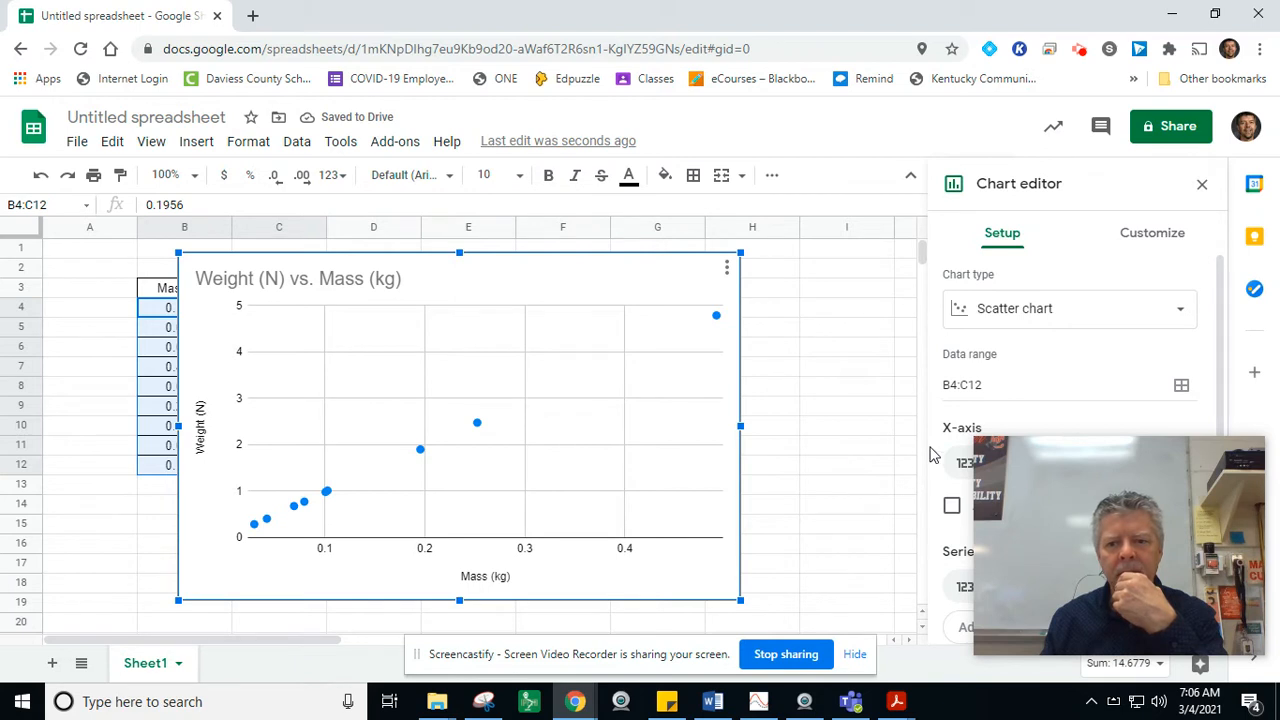
mouse_move(1027, 453)
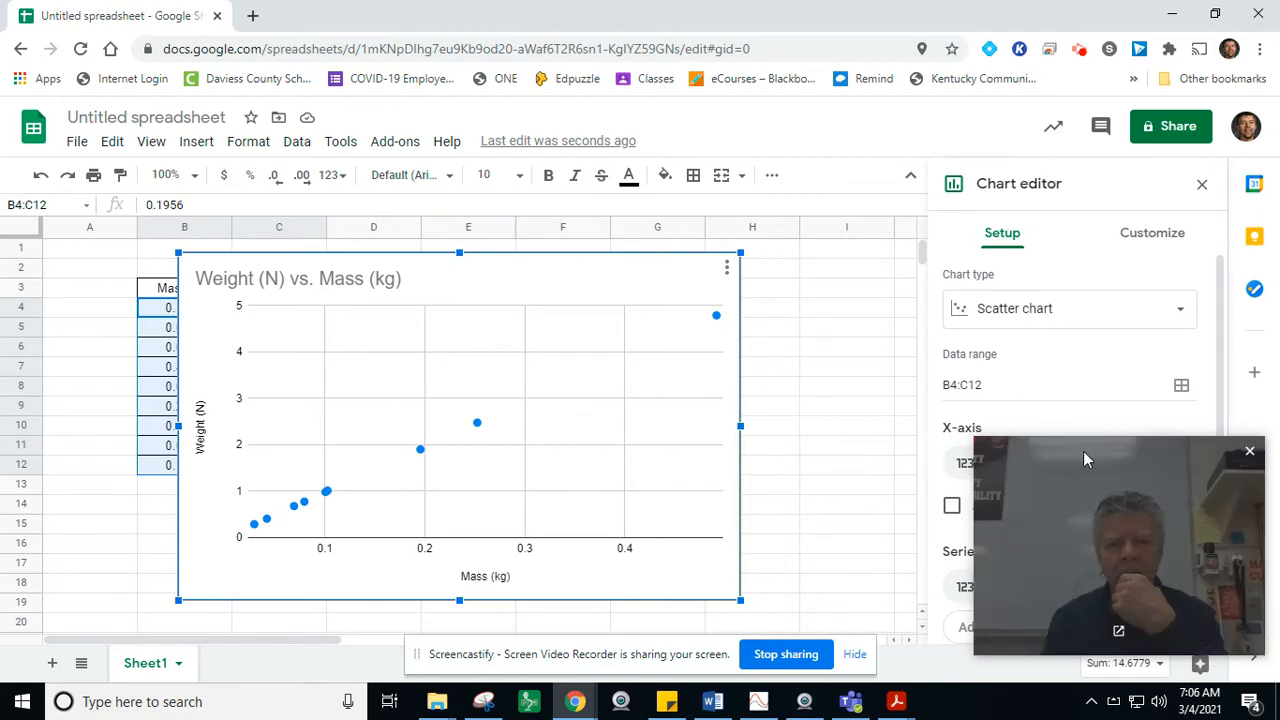
left_click_drag(1083, 451, 561, 35)
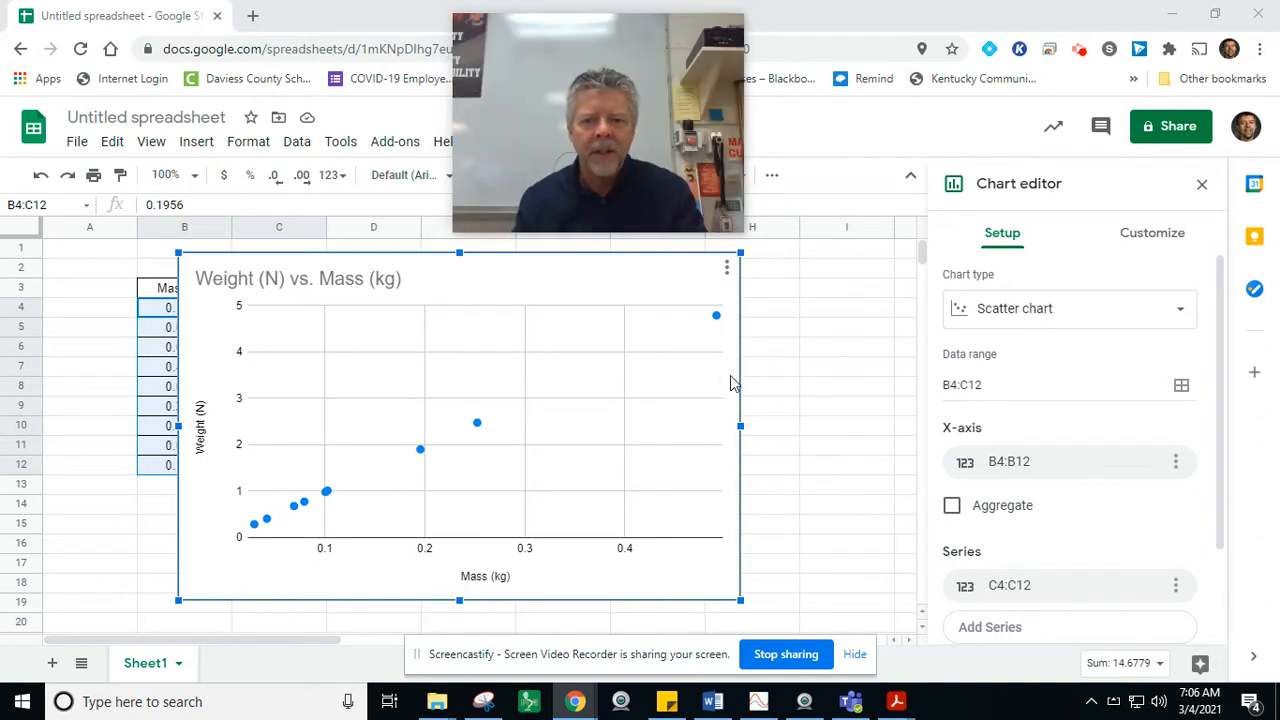
Step: Move the chart beside the data table so that it no longer covers the Mass and Weight columns
left_click(646, 262)
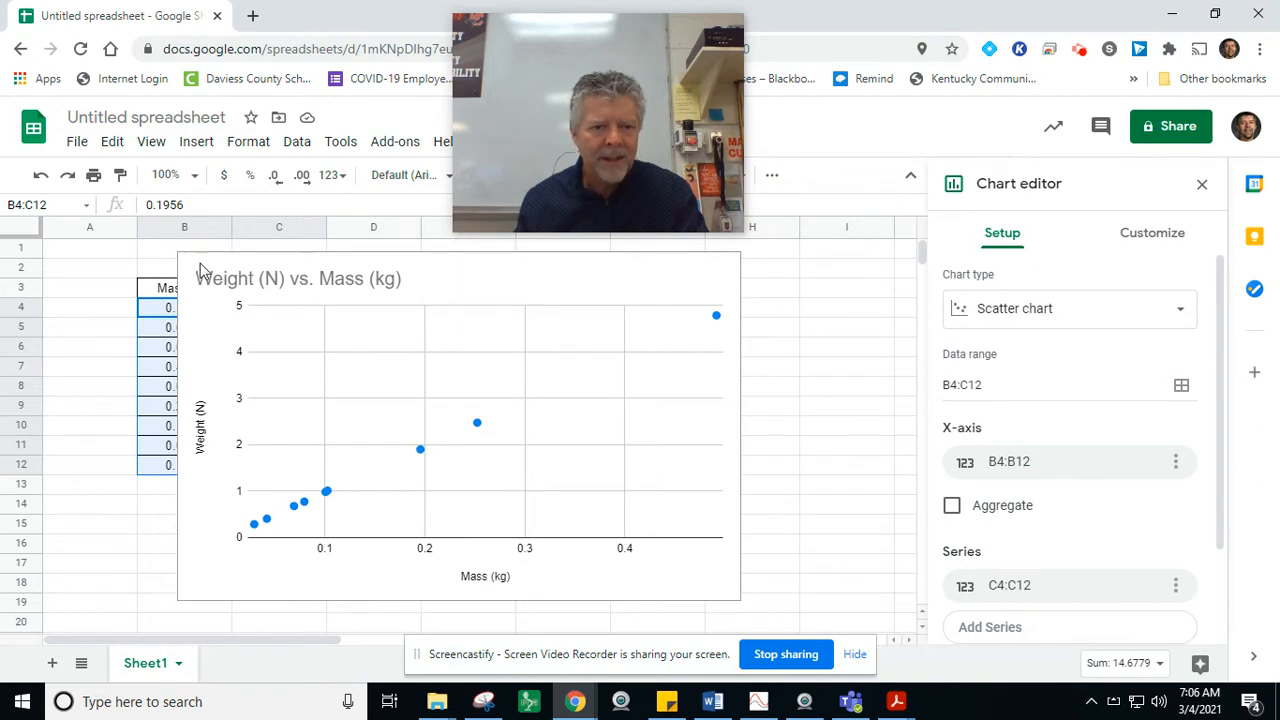
left_click(590, 595)
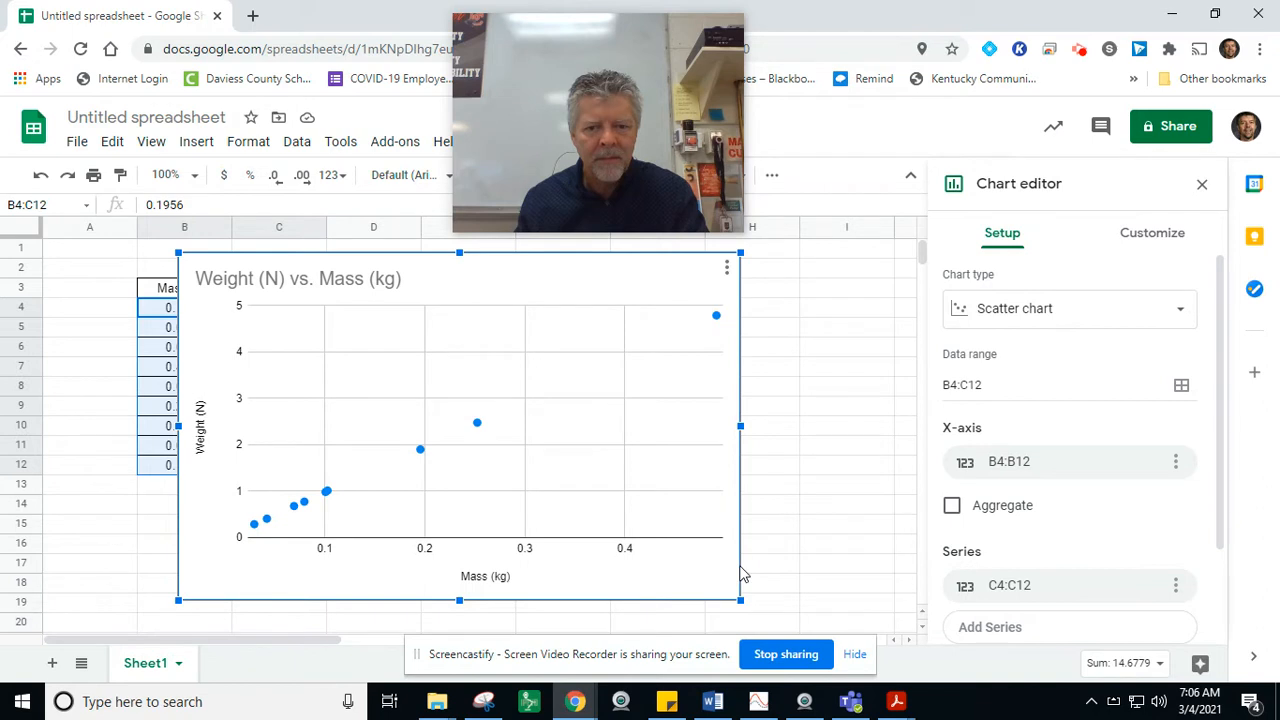
left_click(699, 580)
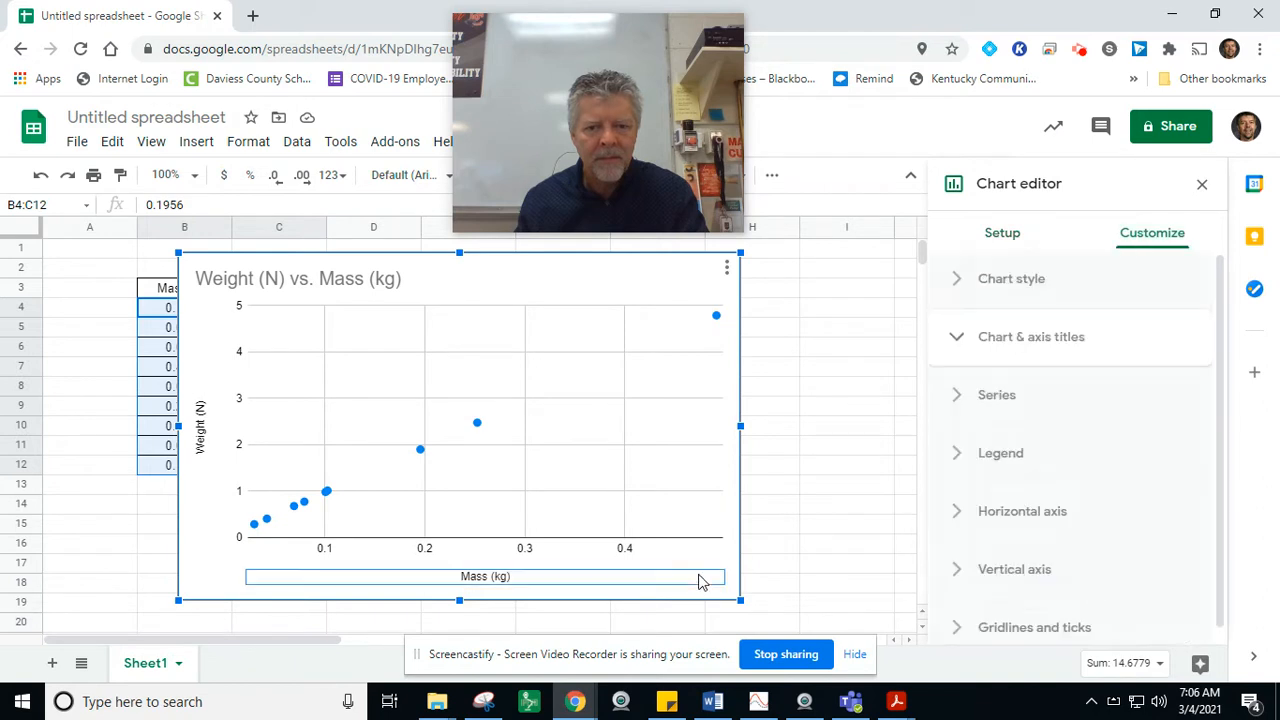
left_click_drag(705, 576, 870, 573)
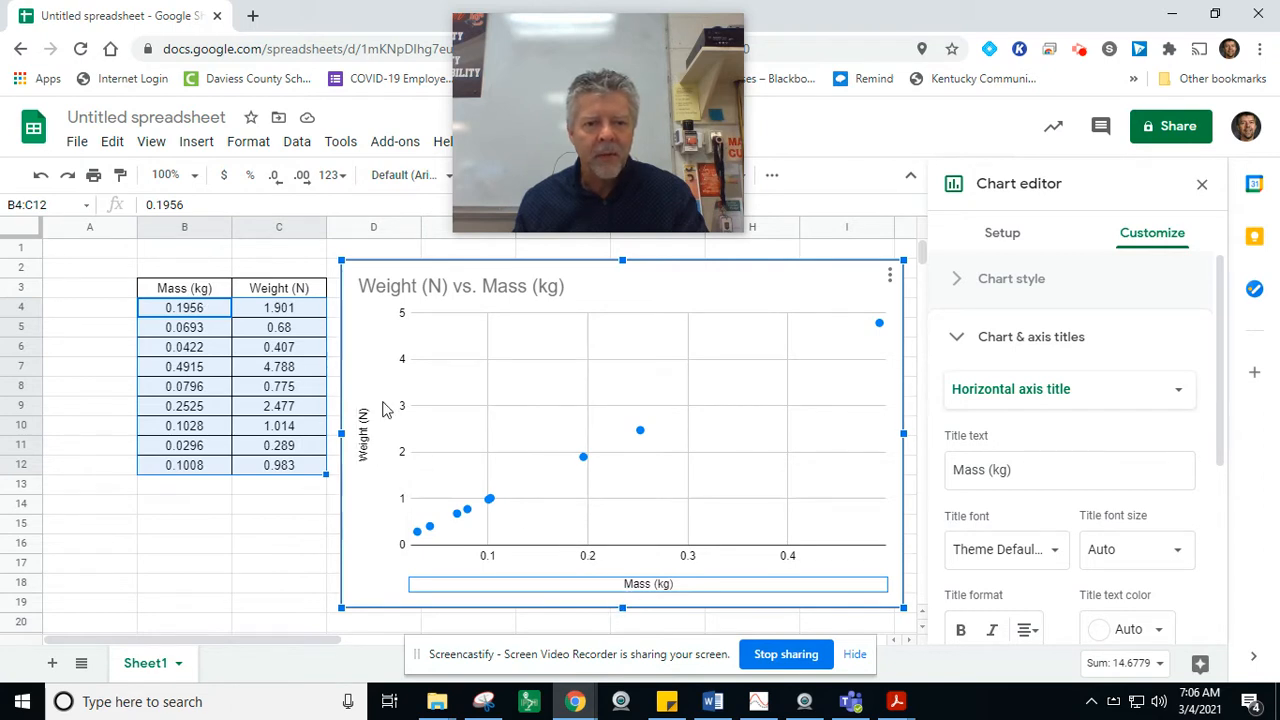
Step: Change the chart title to "Weight vs. Mass", removing the units
left_click(445, 289)
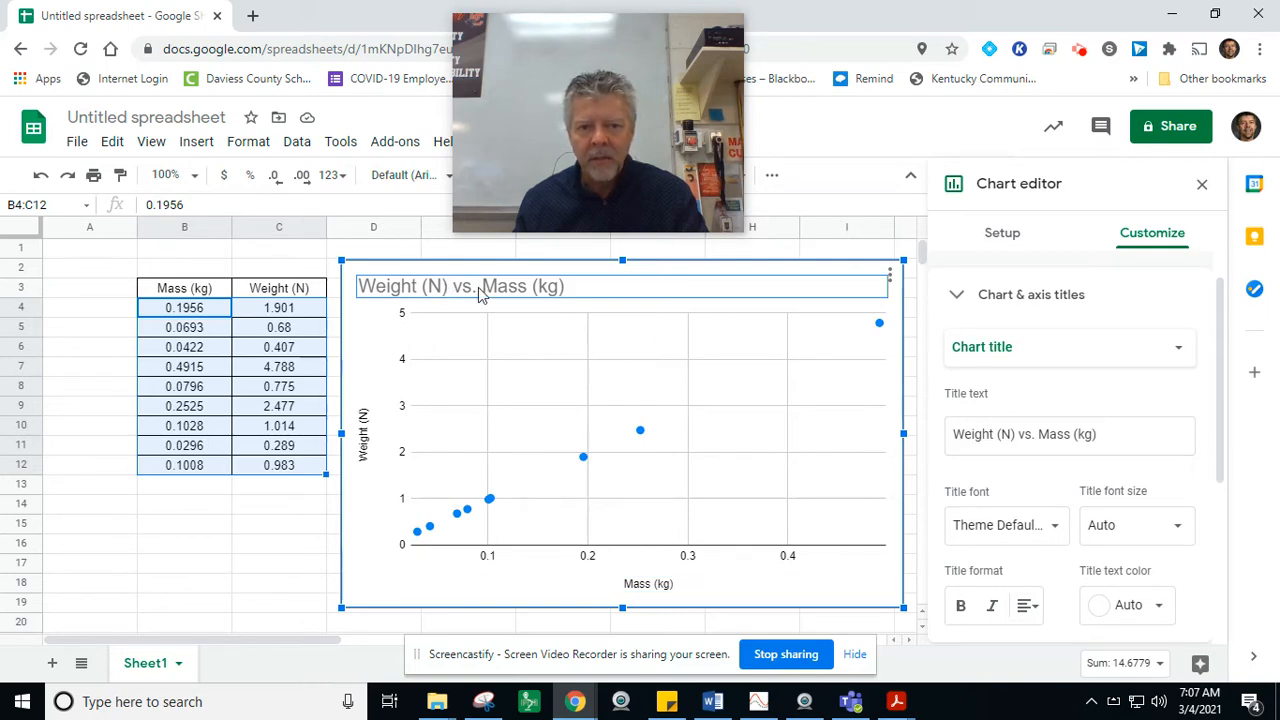
left_click(1018, 432)
key("BackSpace")
key("BackSpace")
key("BackSpace")
key("BackSpace")
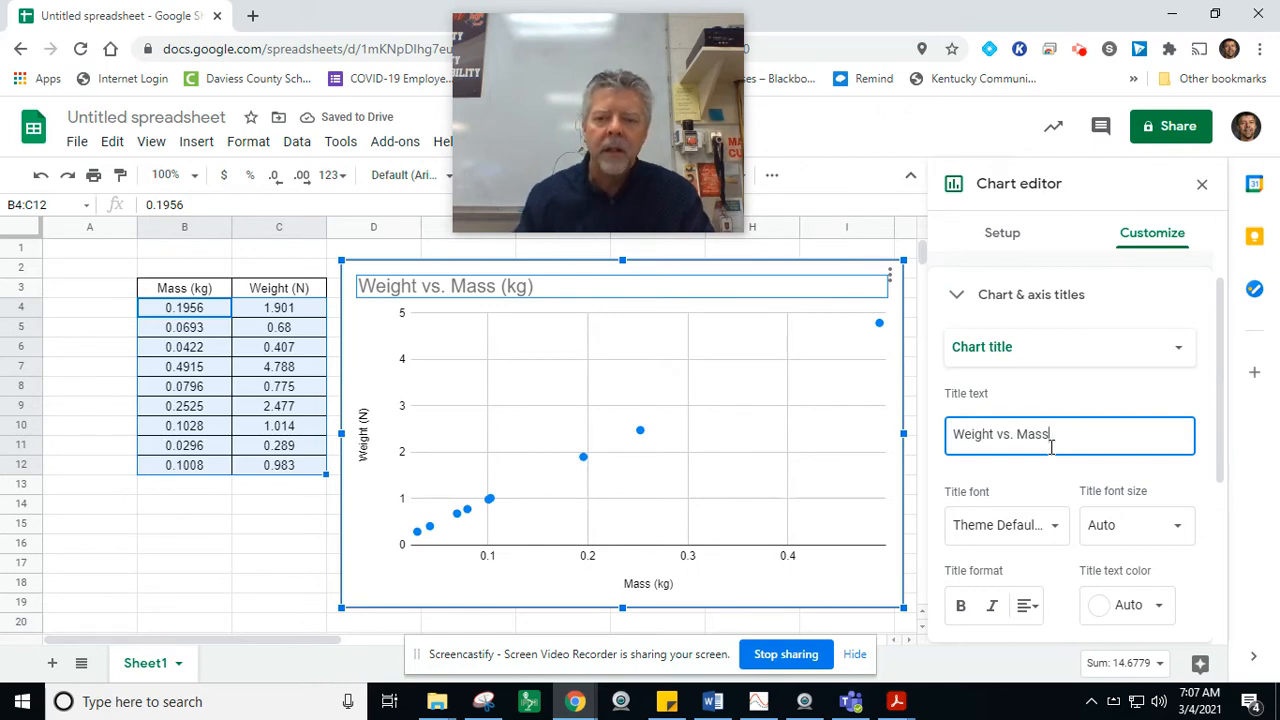
left_click(807, 267)
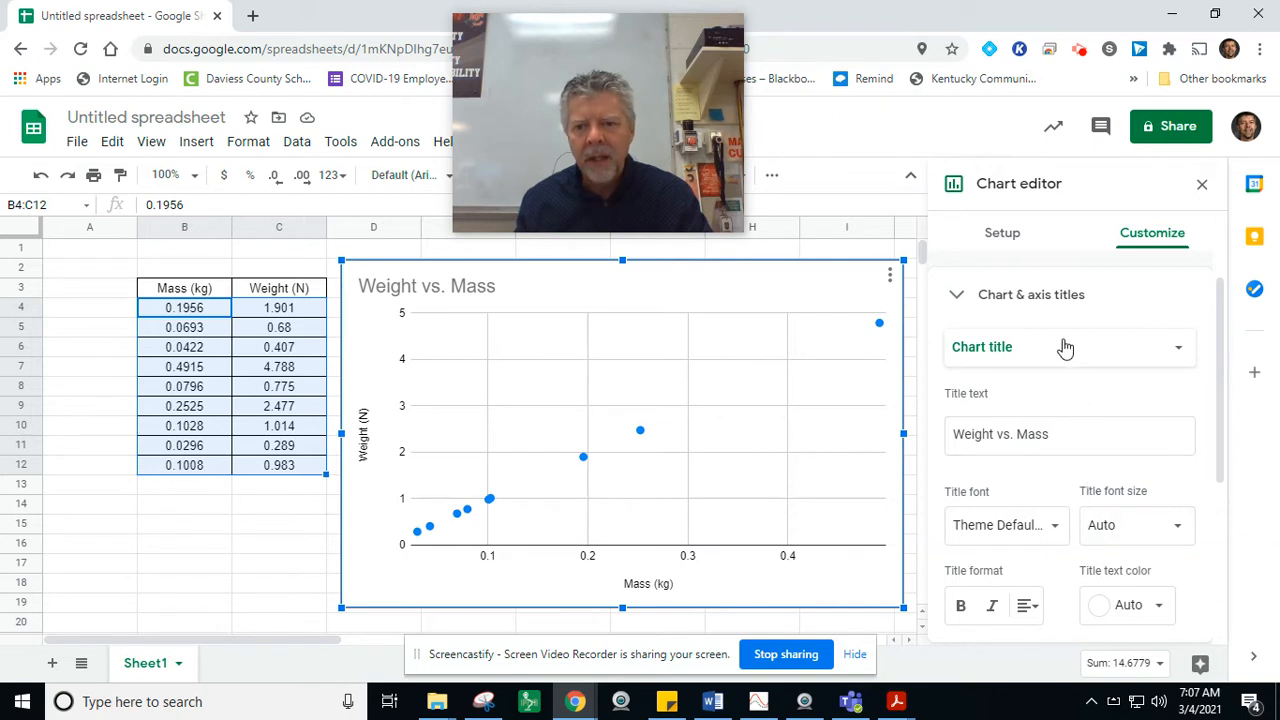
Step: Add a linear trendline to the chart's data series
left_click(640, 432)
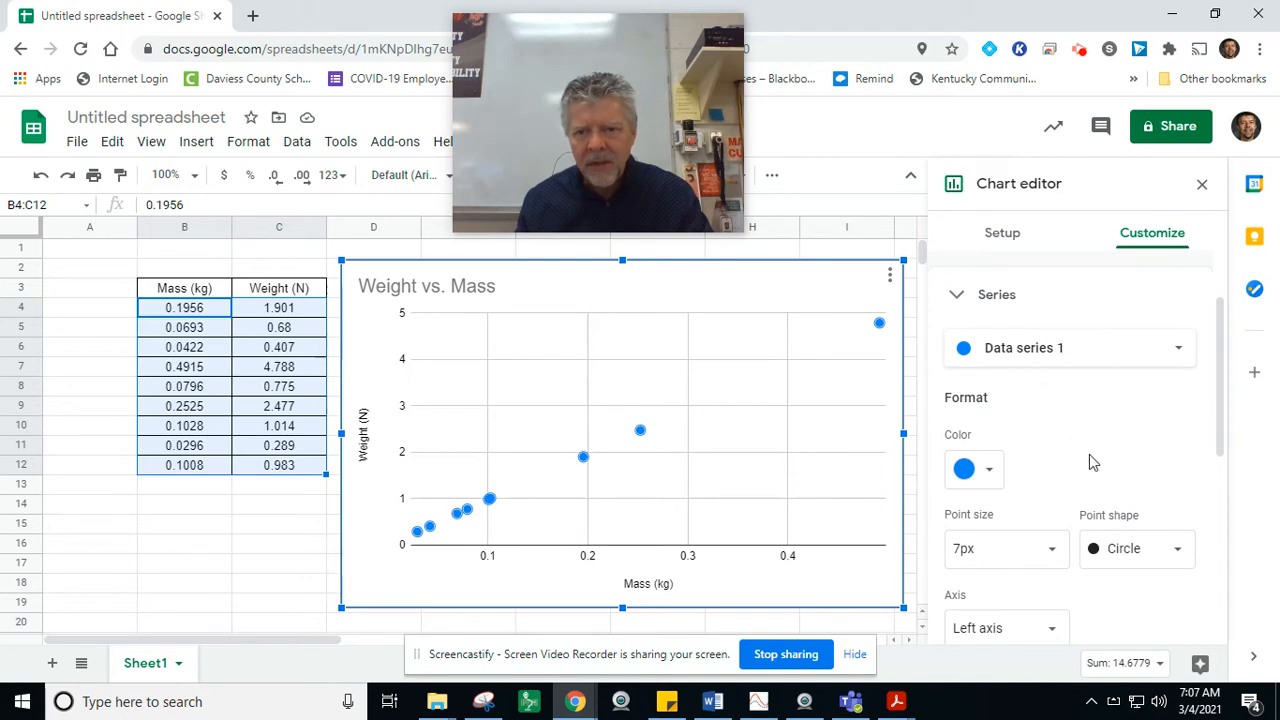
scroll(1093, 462, "down", 2)
scroll(1088, 455, "down", 2)
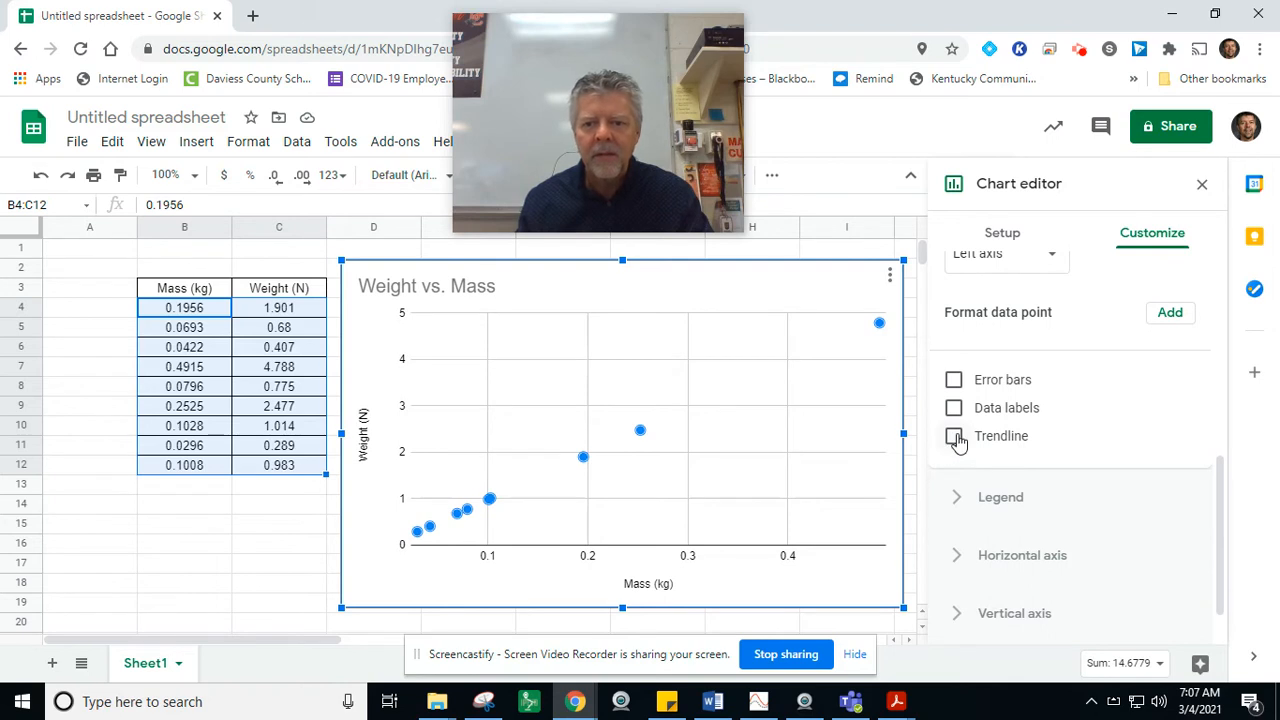
left_click(954, 437)
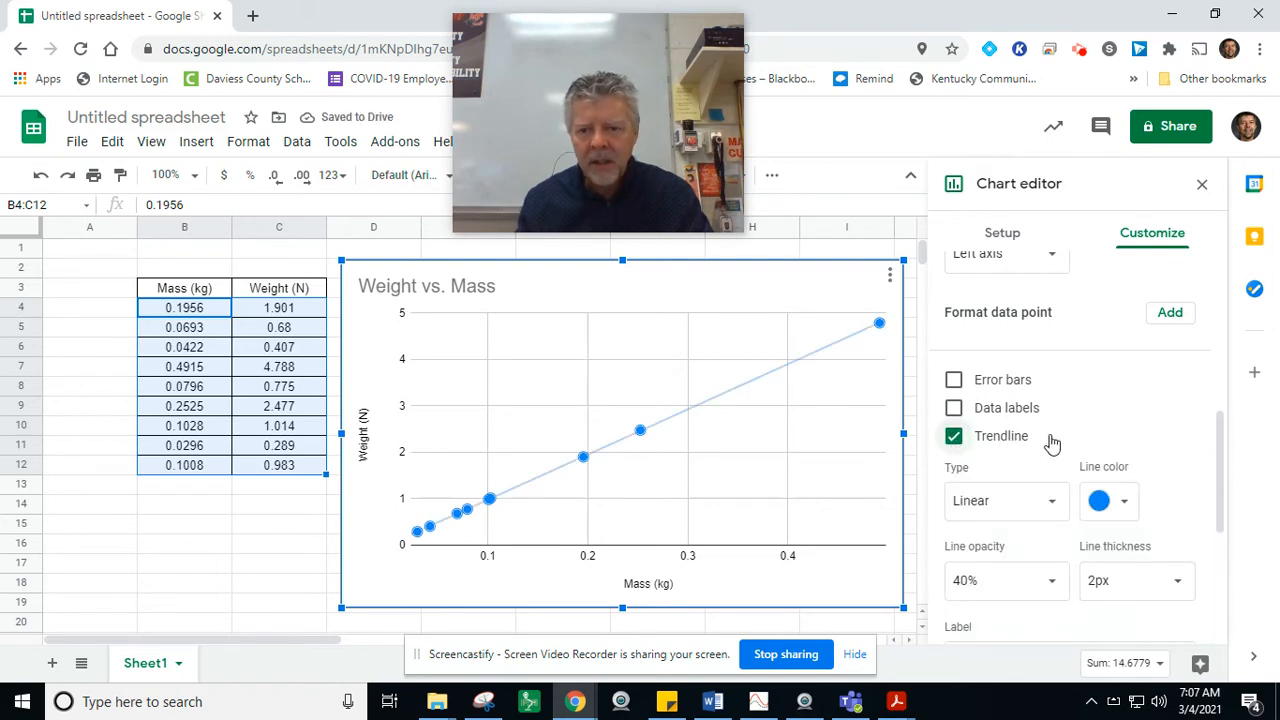
Step: Set the trendline's label to Use Equation
scroll(1052, 443, "down", 1)
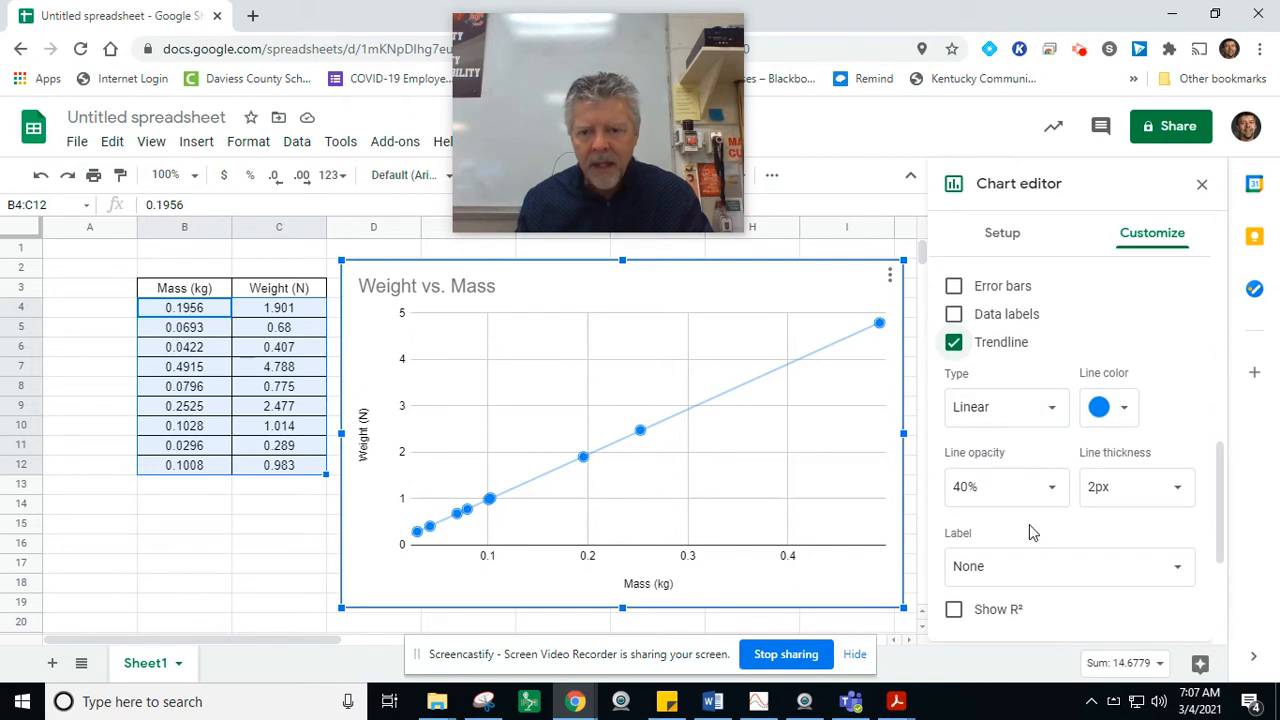
scroll(1028, 558, "down", 1)
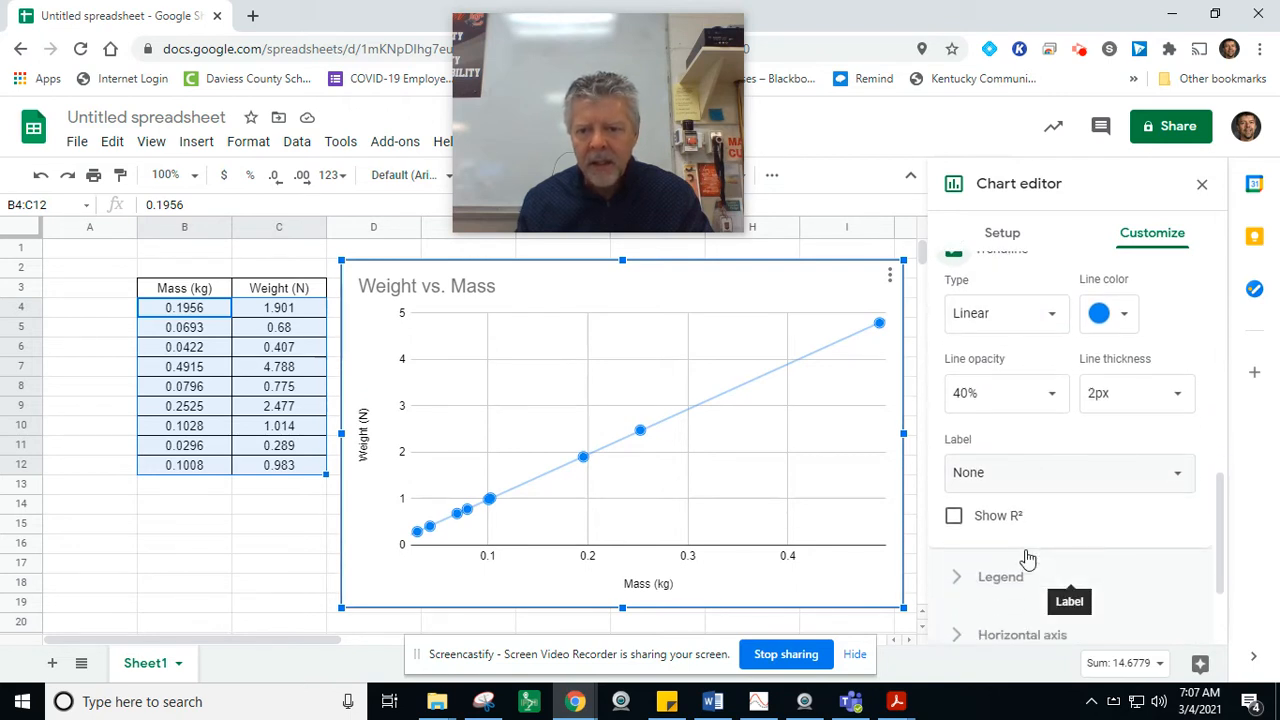
left_click(1180, 485)
left_click(1045, 530)
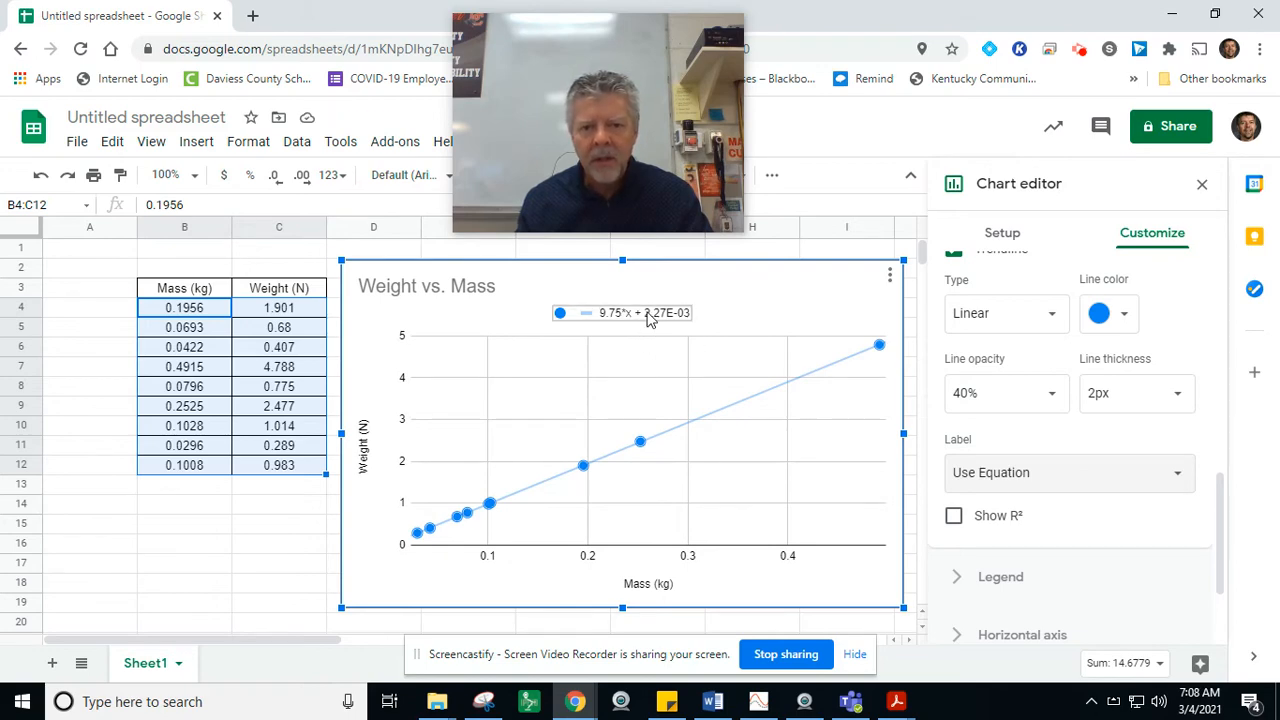
left_click(648, 316)
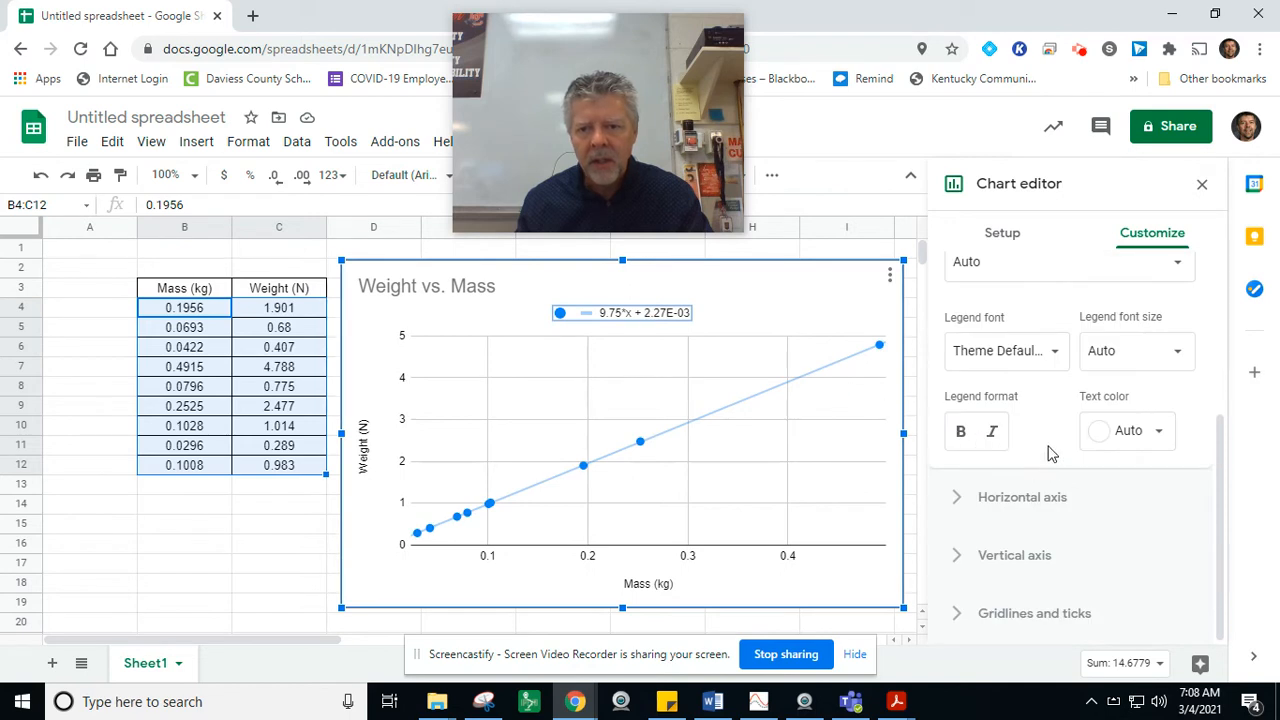
scroll(1049, 444, "up", 2)
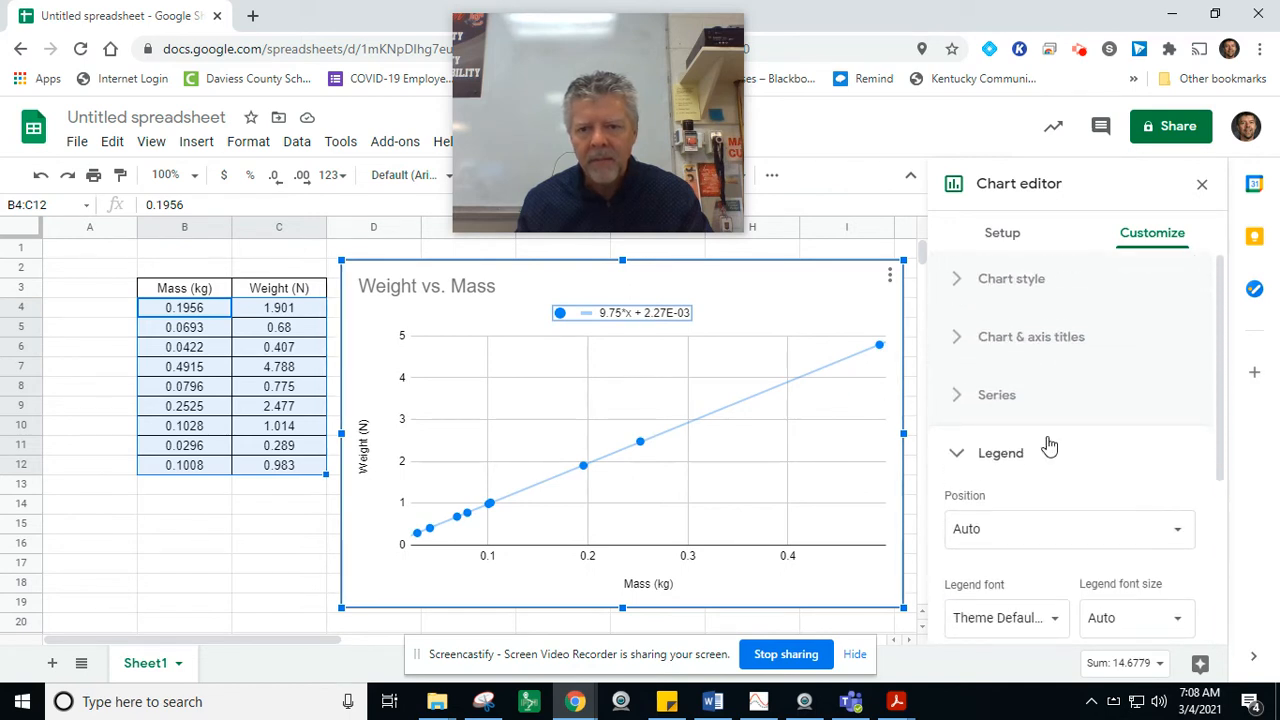
scroll(1049, 444, "down", 2)
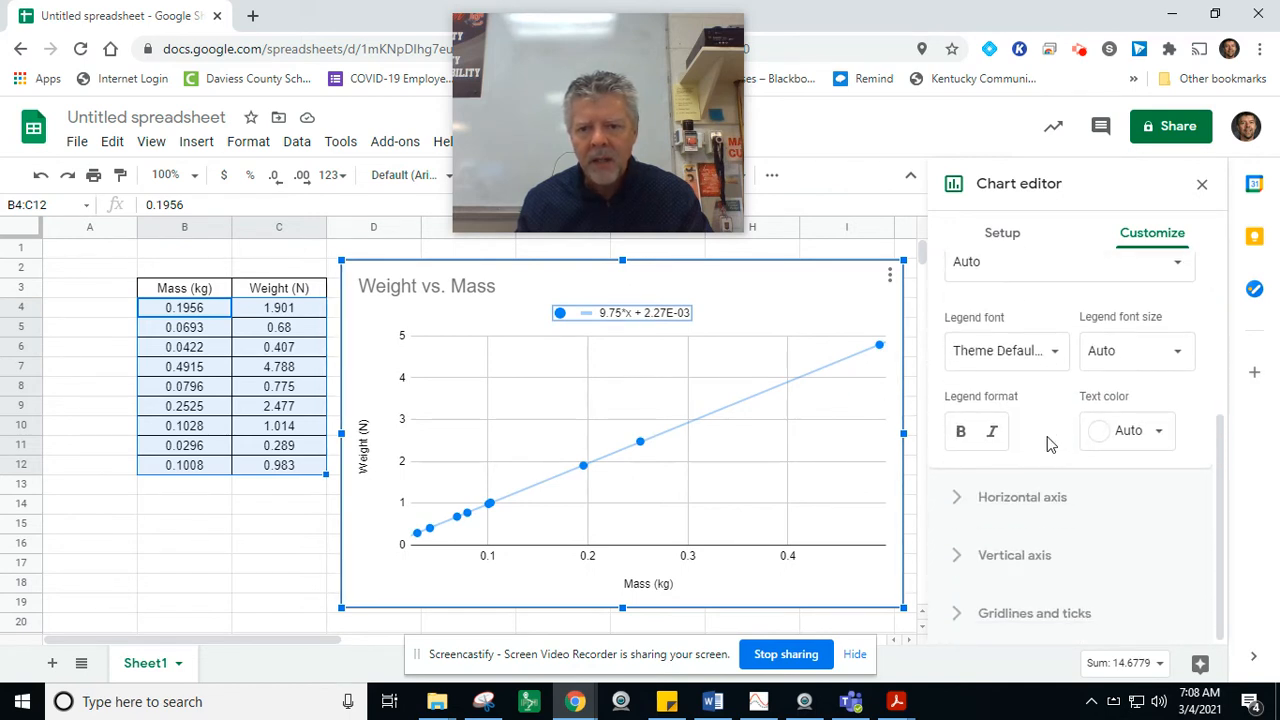
left_click(620, 316)
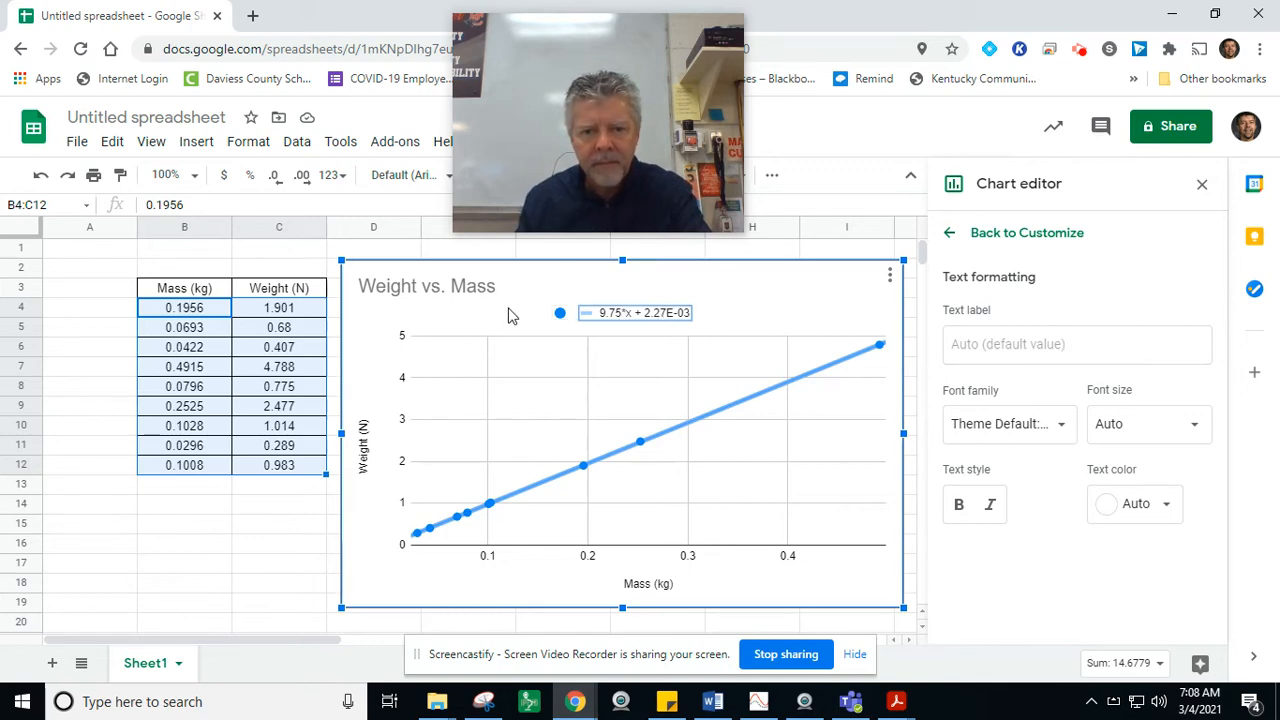
double_click(621, 315)
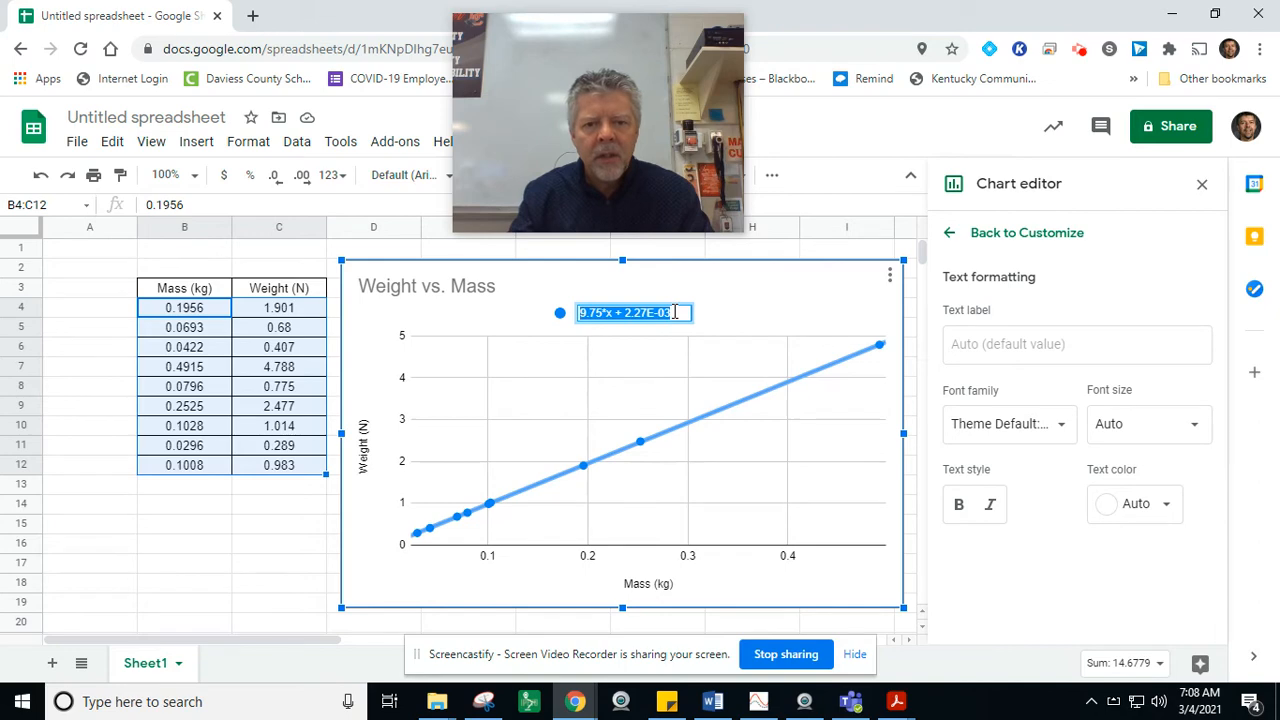
key("BackSpace")
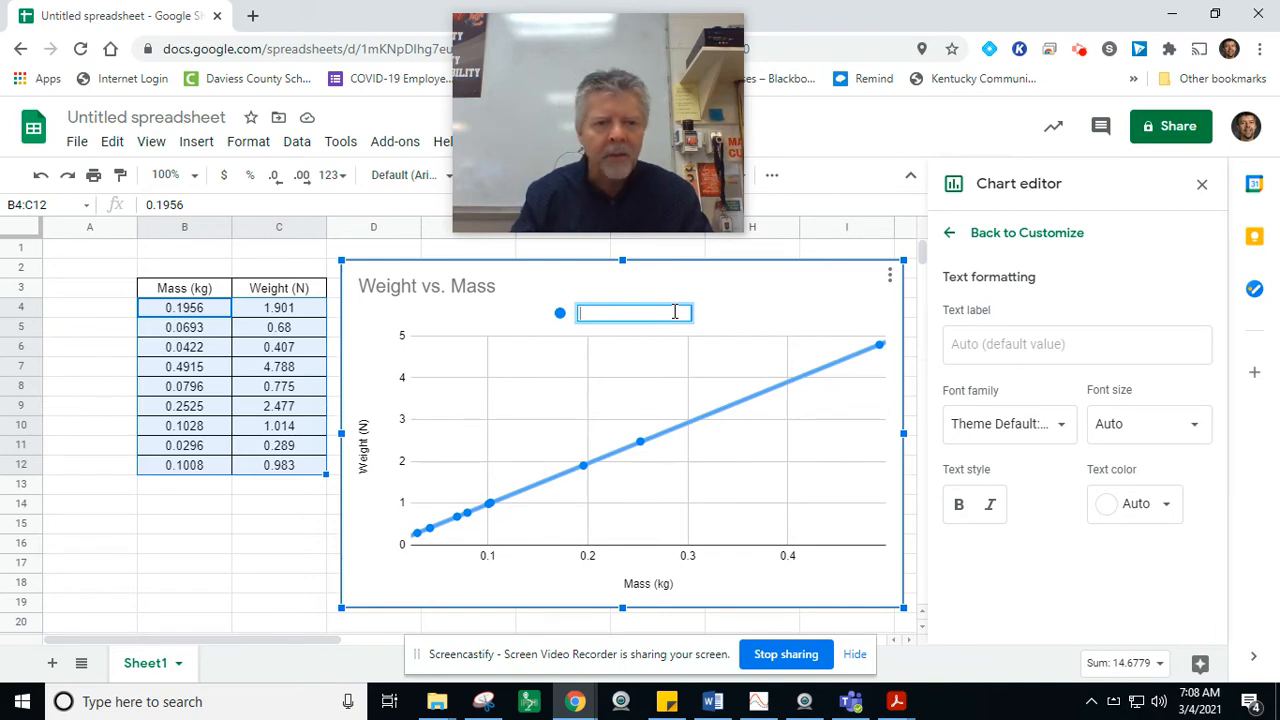
left_click(38, 182)
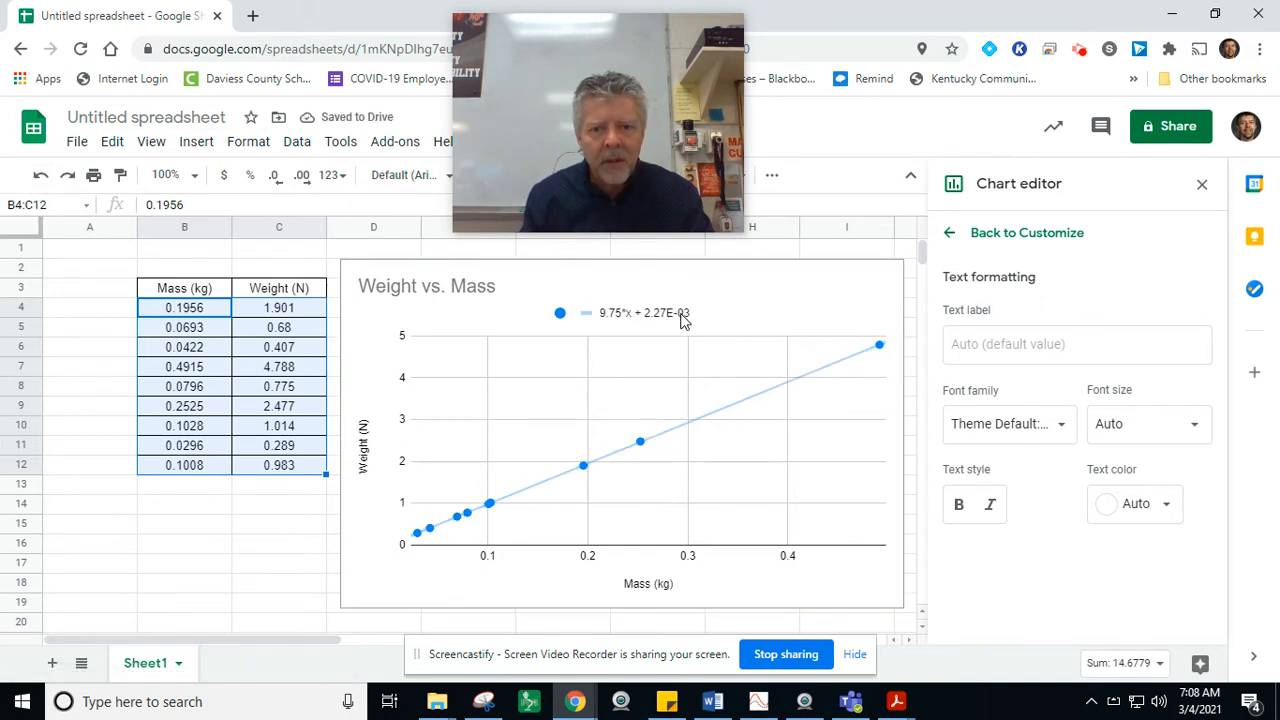
Step: Edit the trendline equation in the legend to read "9.75m", dropping the intercept and replacing *x with m
left_click(683, 318)
left_click(683, 321)
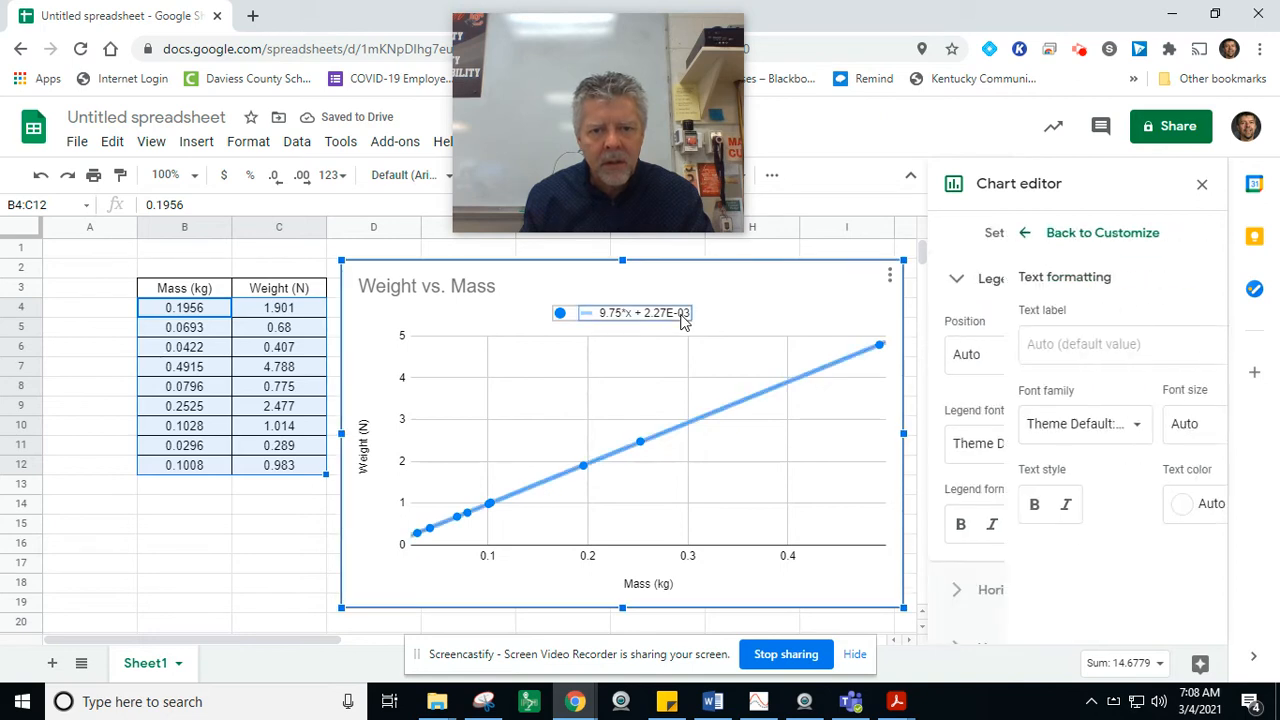
left_click(683, 318)
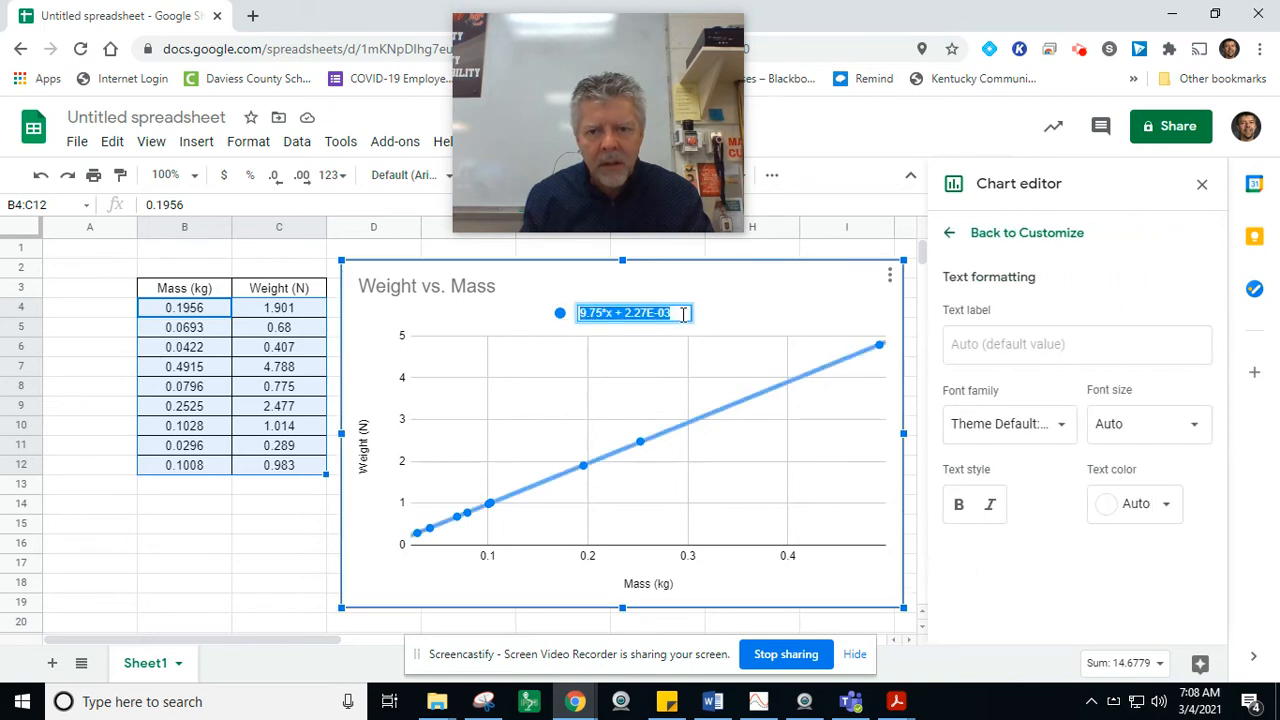
left_click(685, 313)
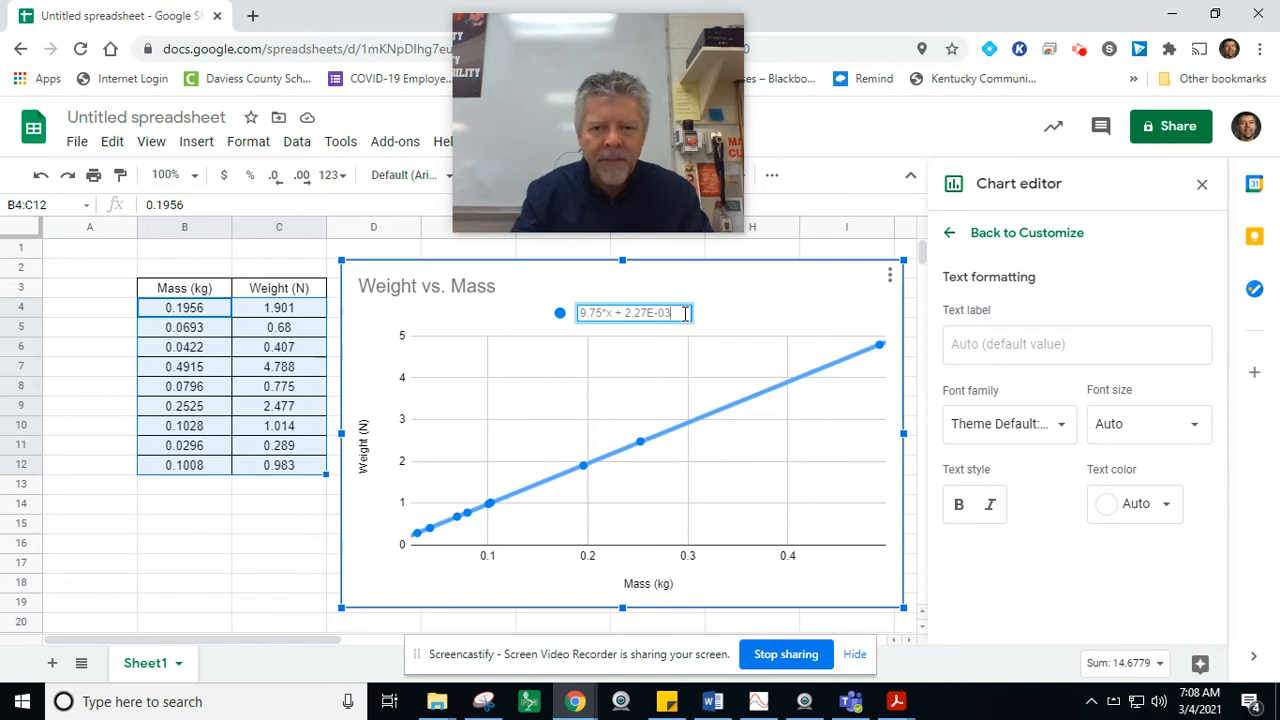
key("BackSpace")
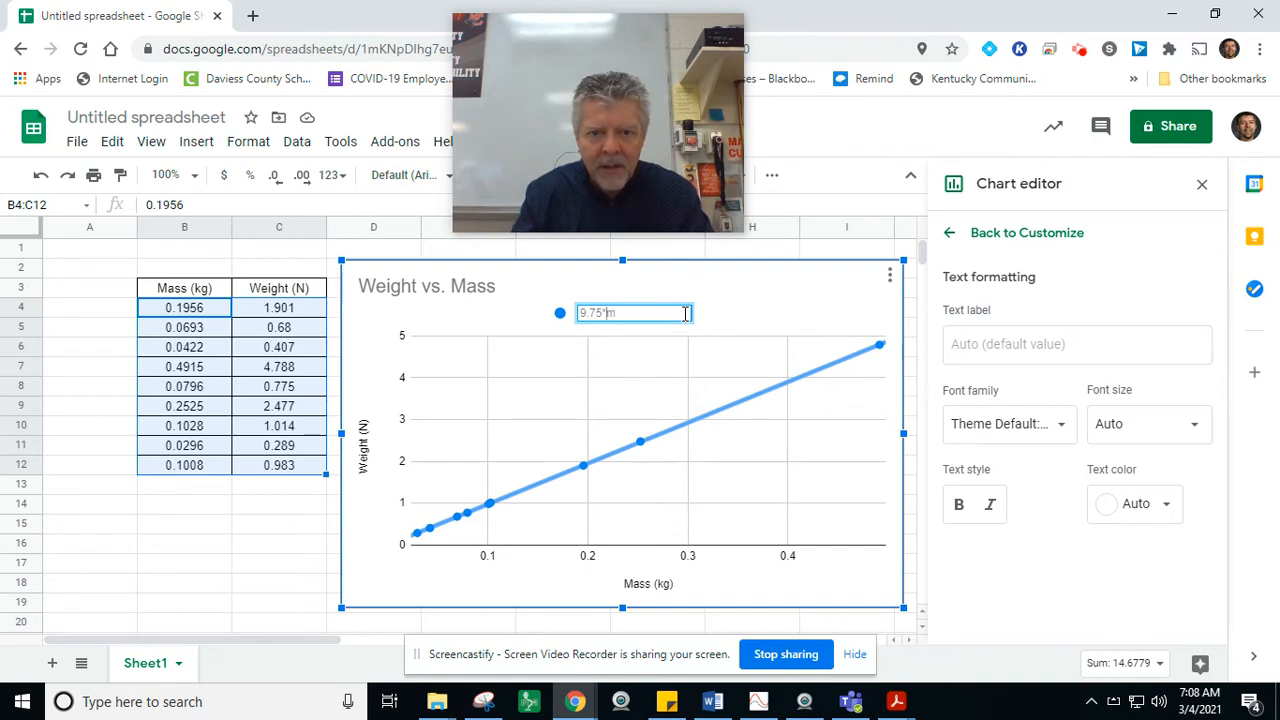
key("BackSpace")
key("BackSpace")
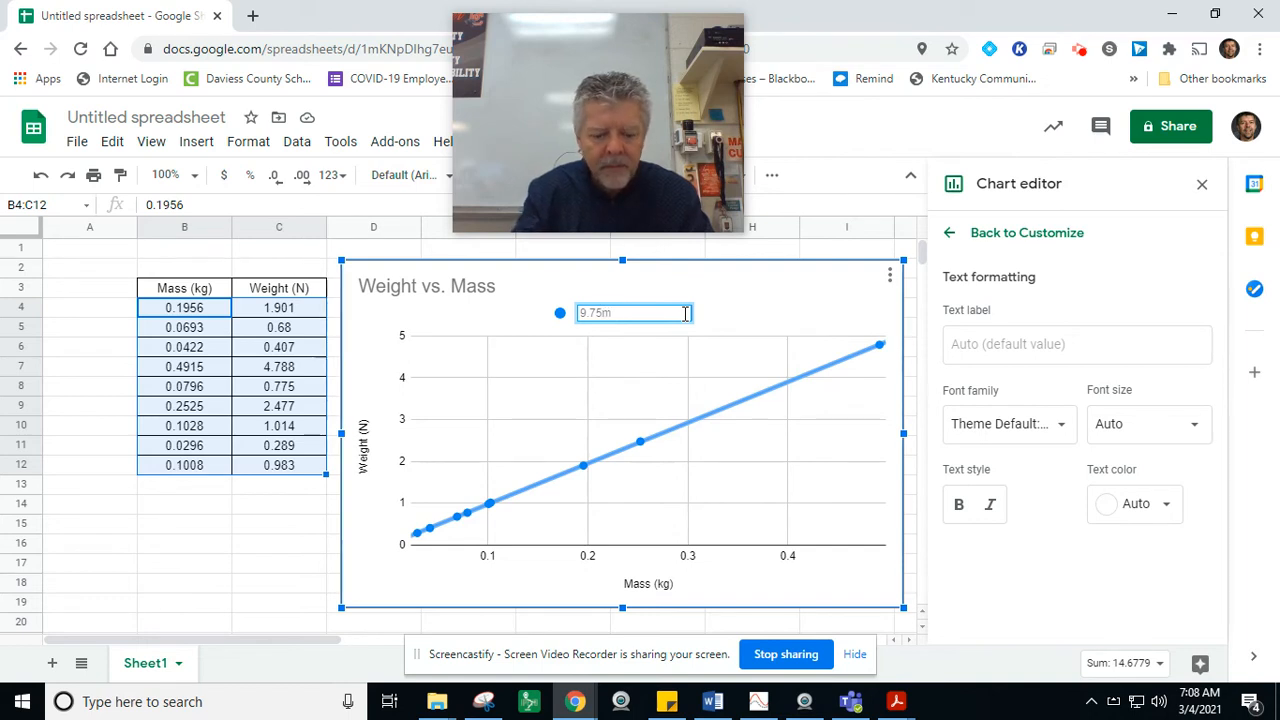
Step: Complete the trendline equation in the legend with the force variable and slope units so it reads "F = (9.75 N/kg)m"
type("N/m")
type("k")
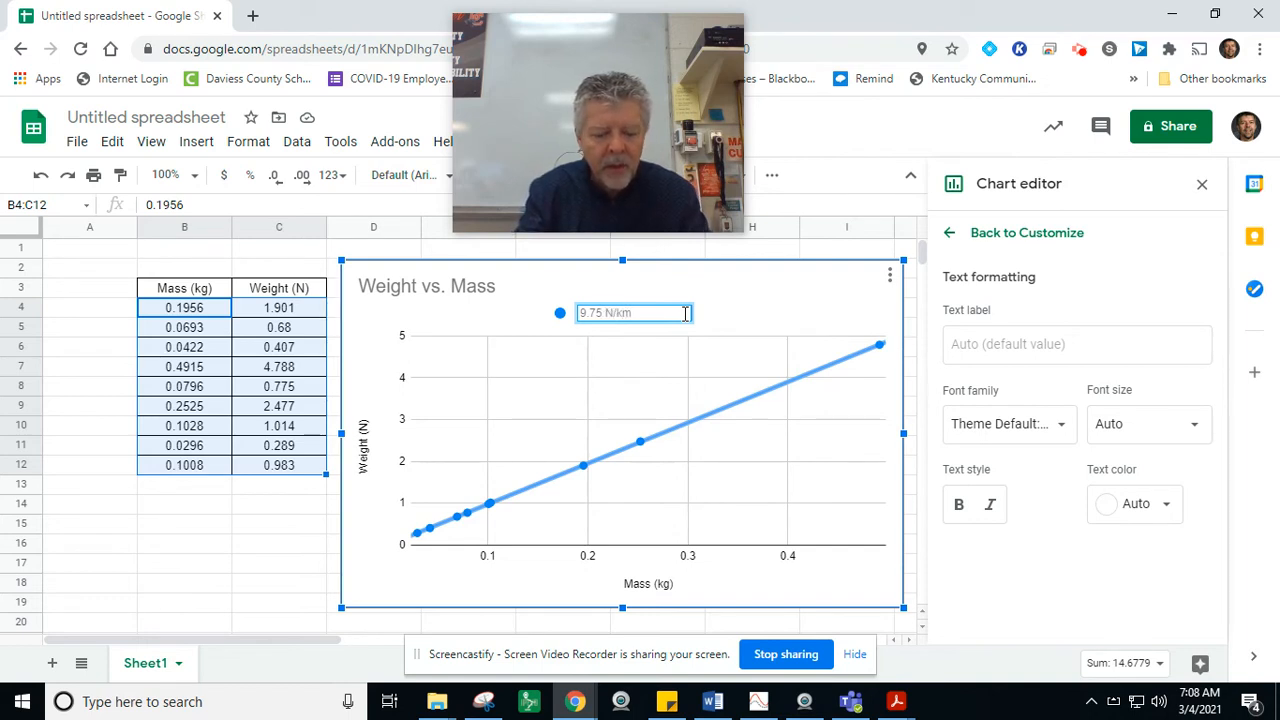
type("g)")
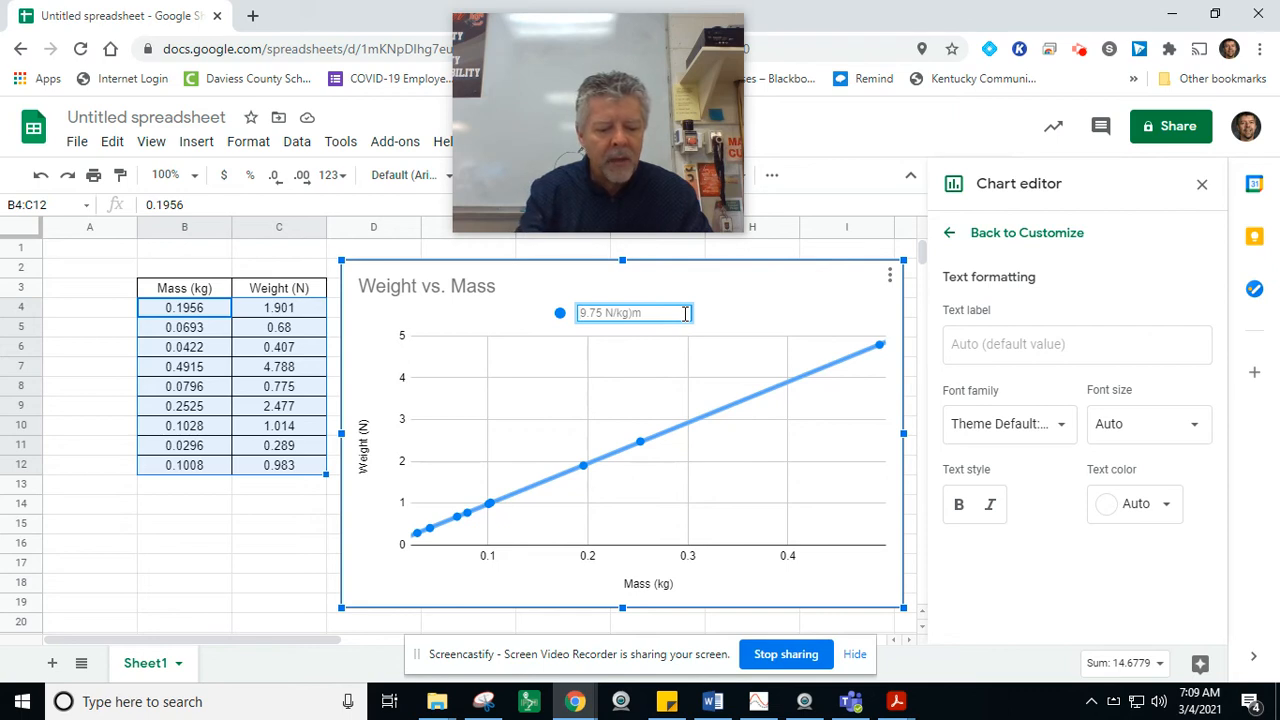
type("(")
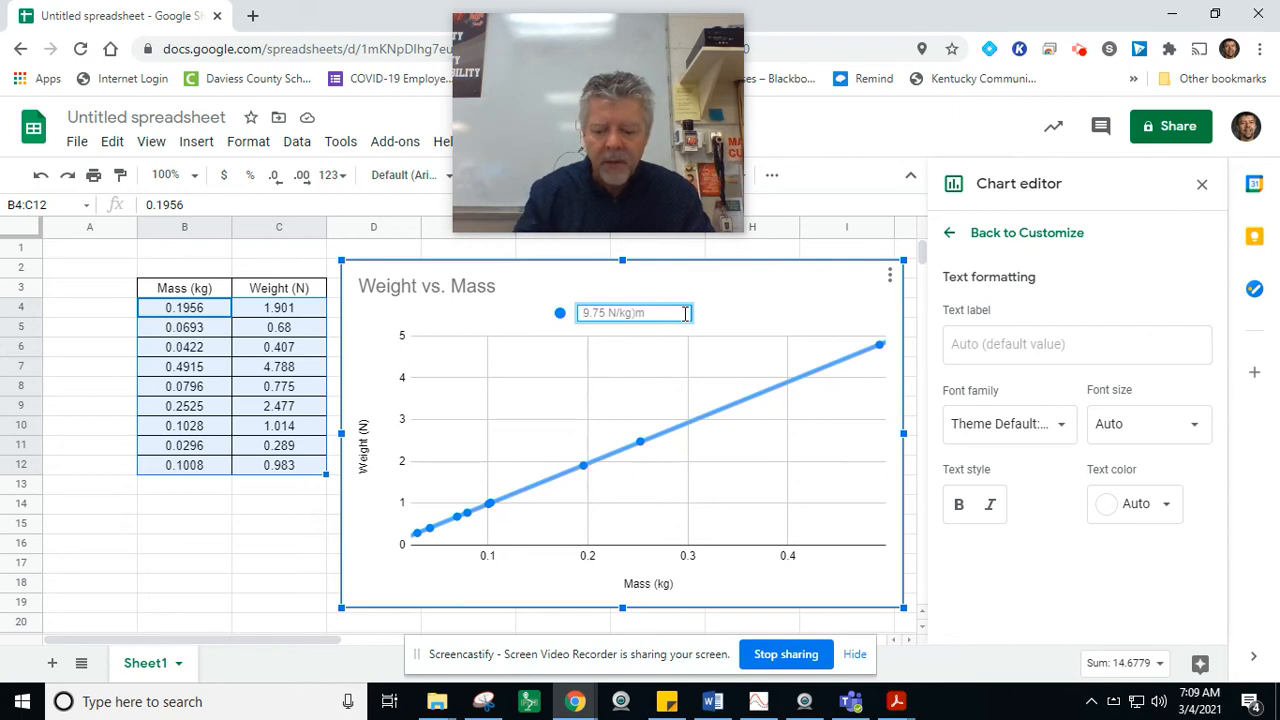
type("F")
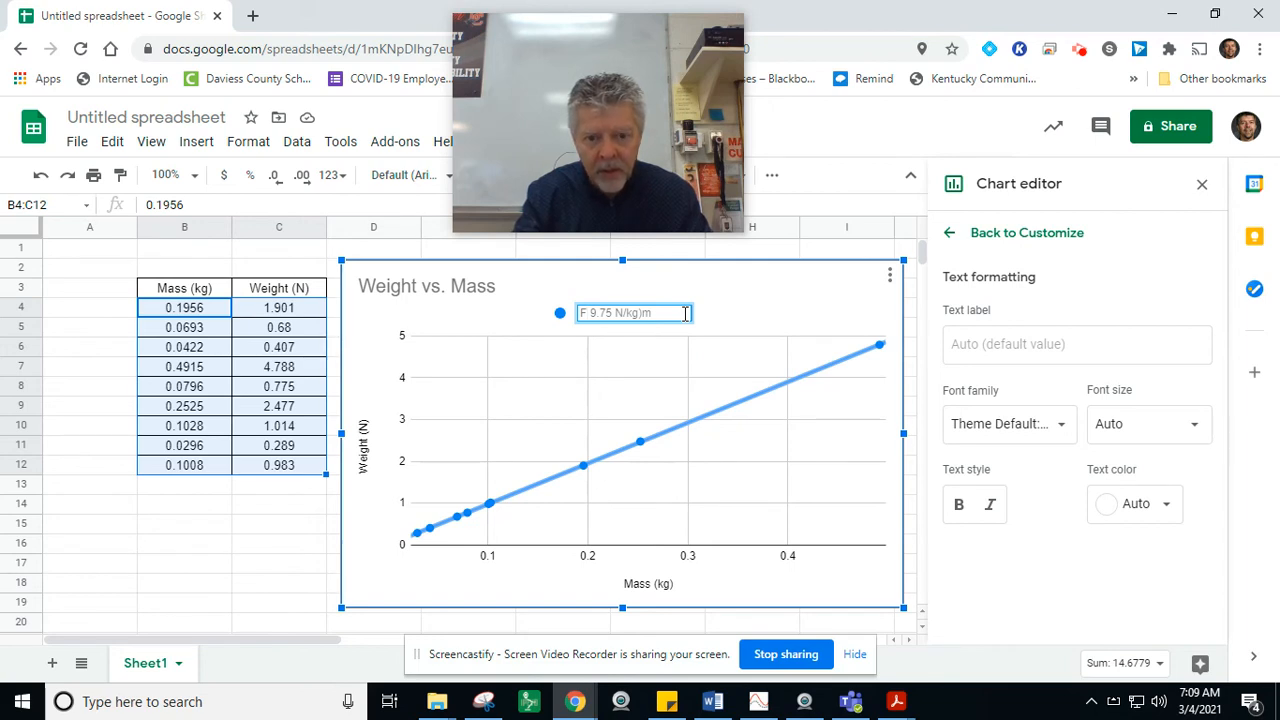
type("G")
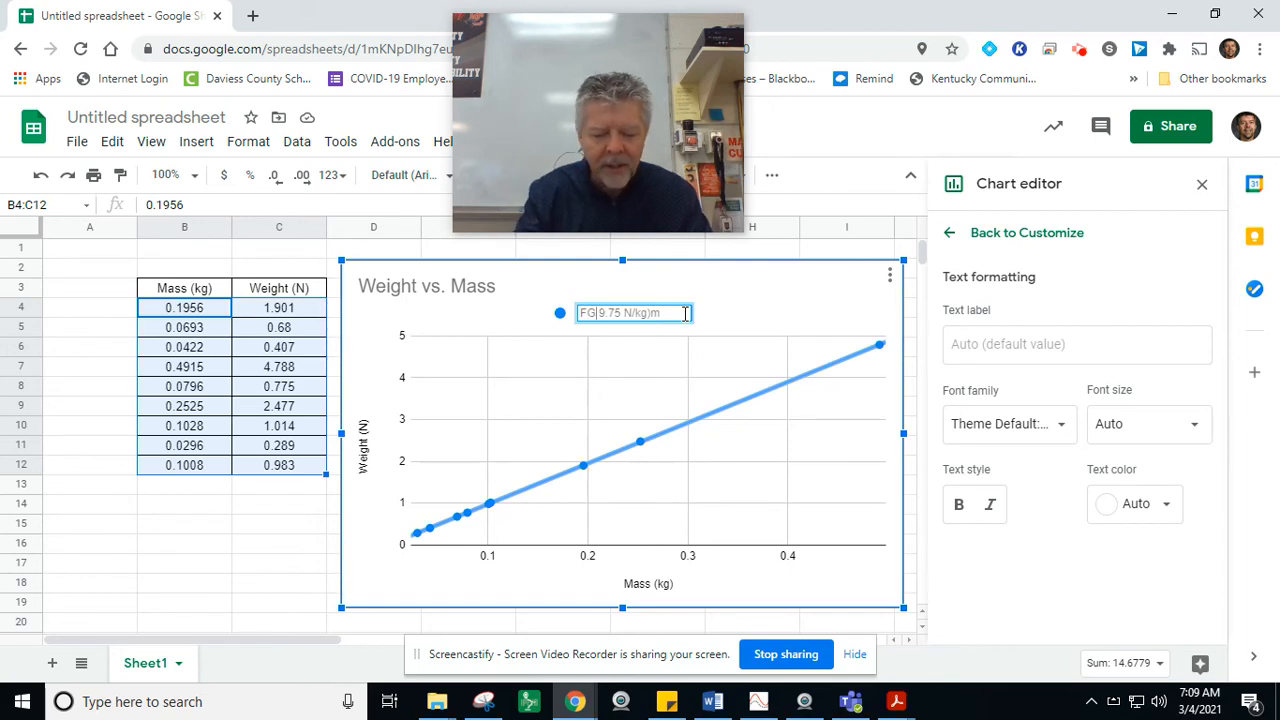
key("BackSpace")
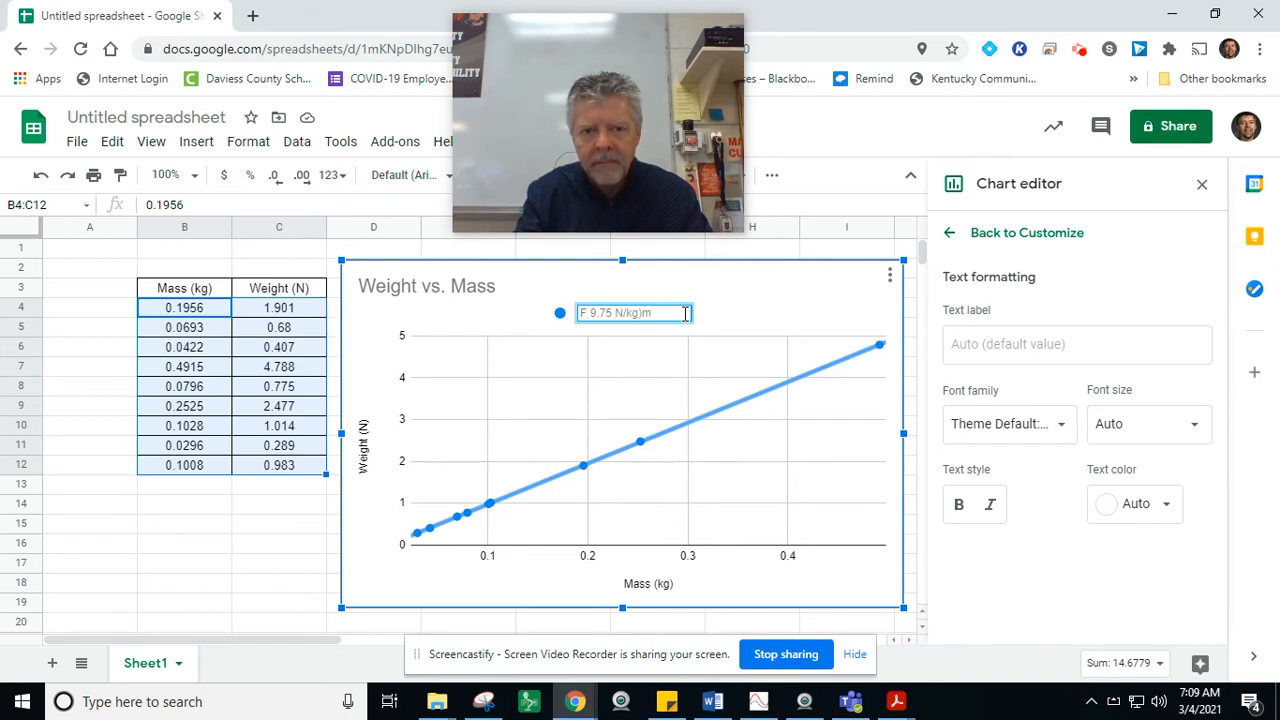
type("= ")
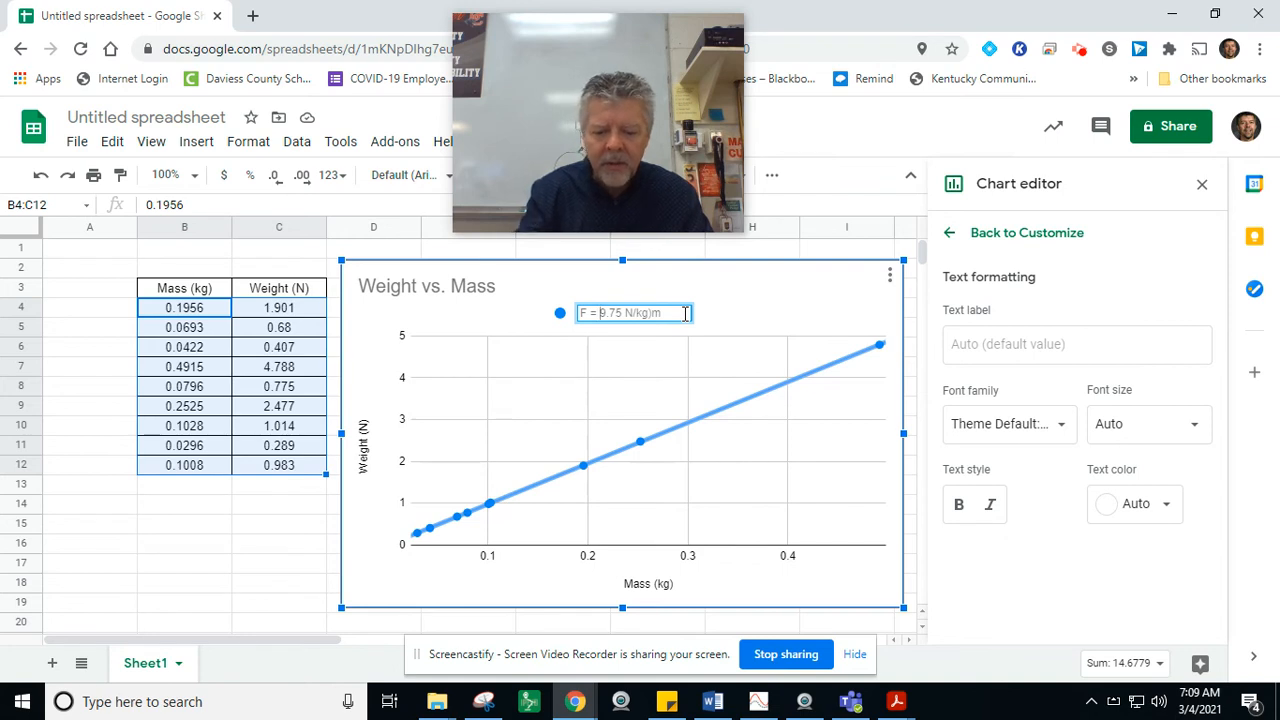
type("(")
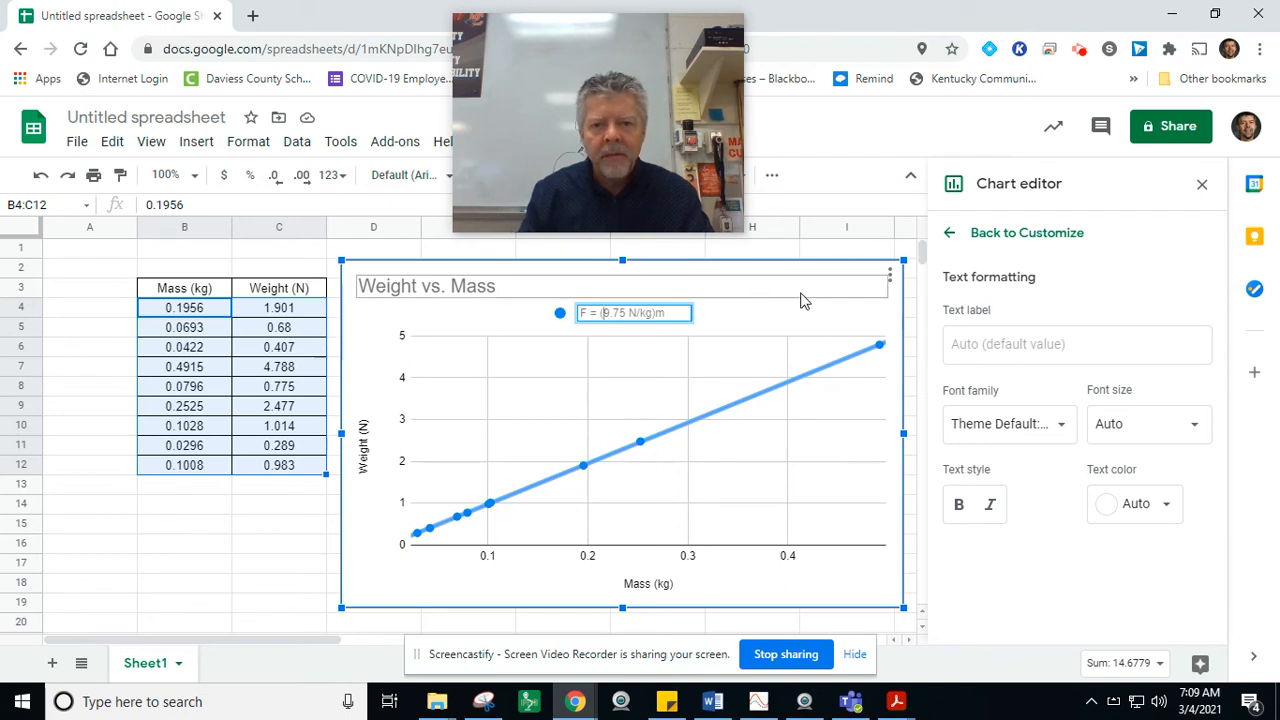
left_click(850, 276)
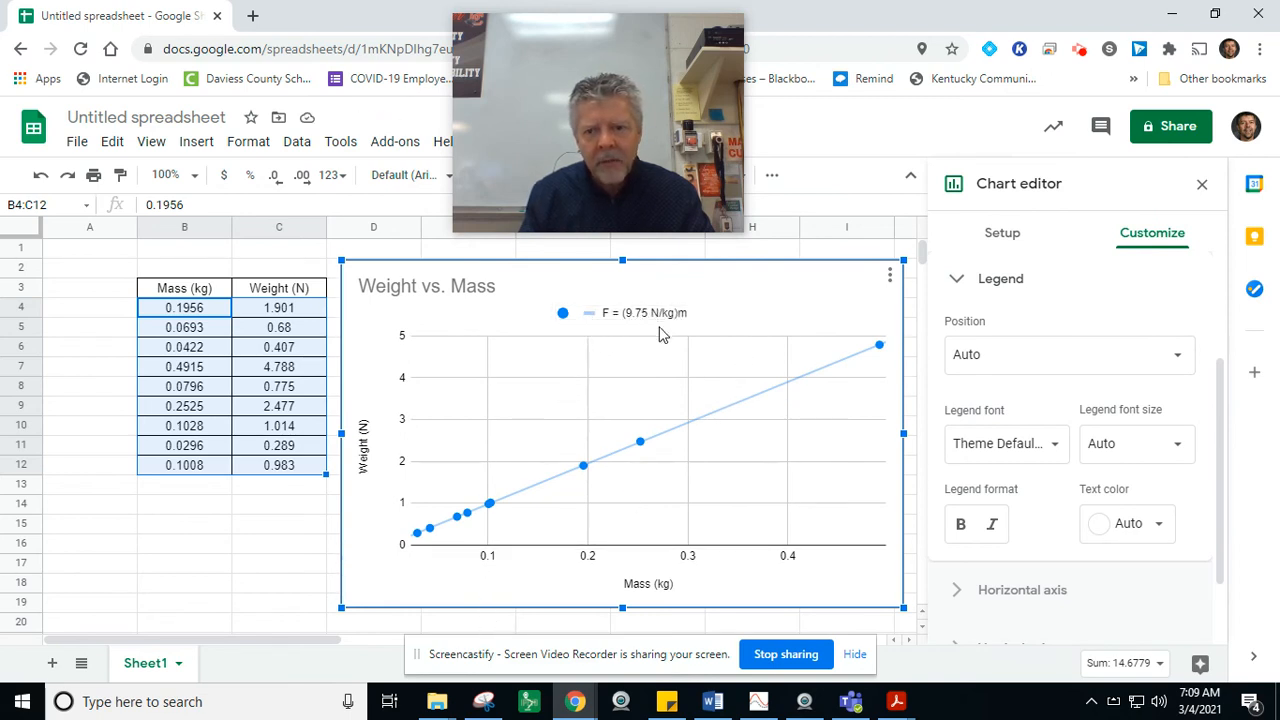
Step: Set the chart legend's position to Inside, keeping the chart beside the data table
left_click(1178, 362)
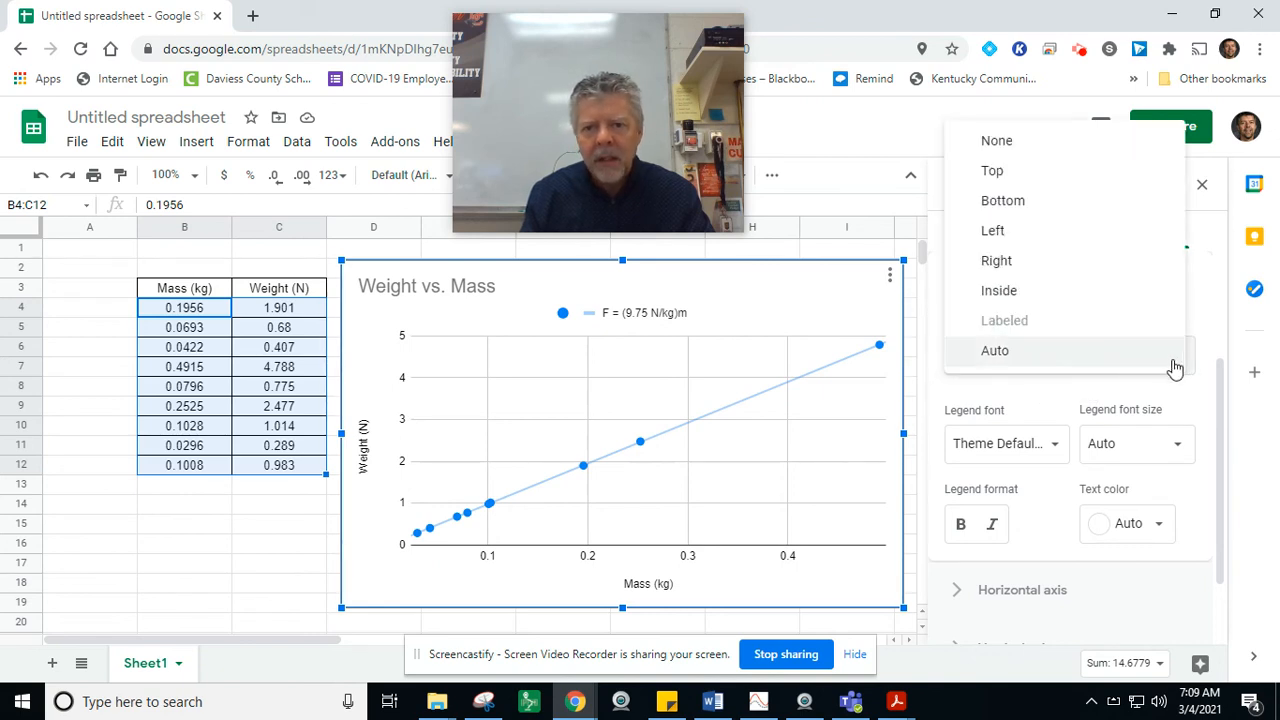
left_click(1063, 291)
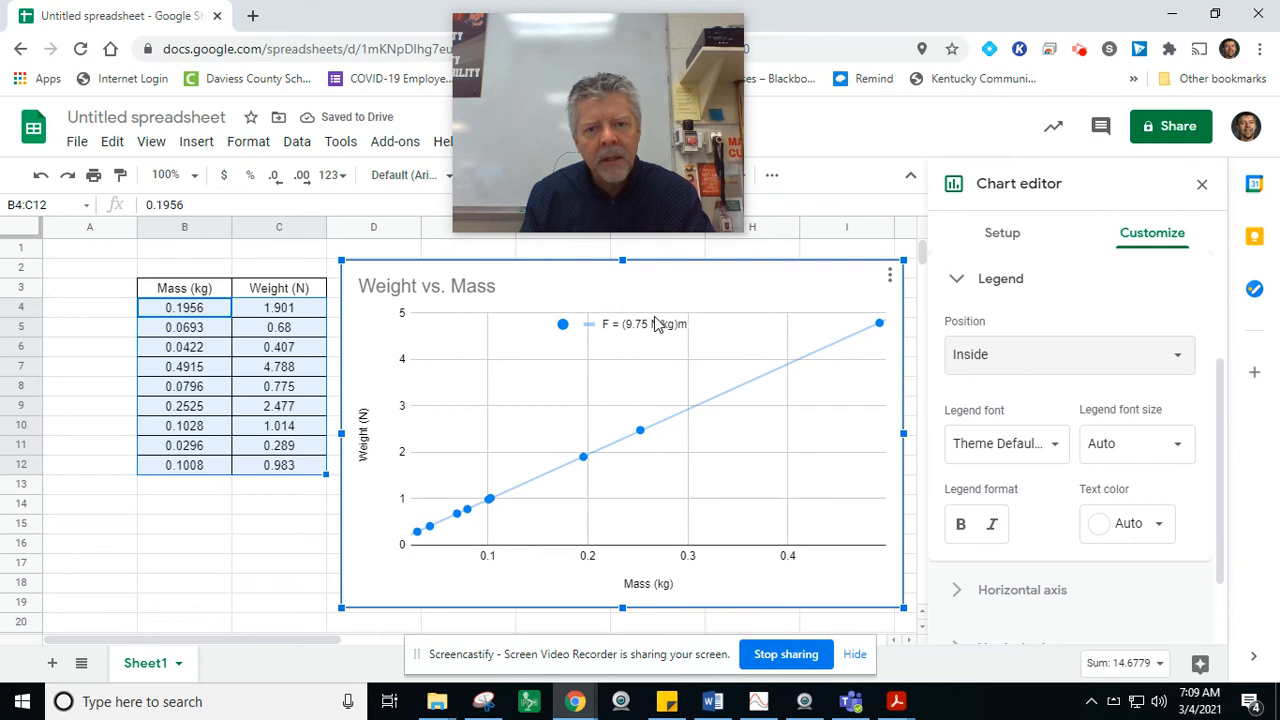
left_click_drag(657, 330, 695, 340)
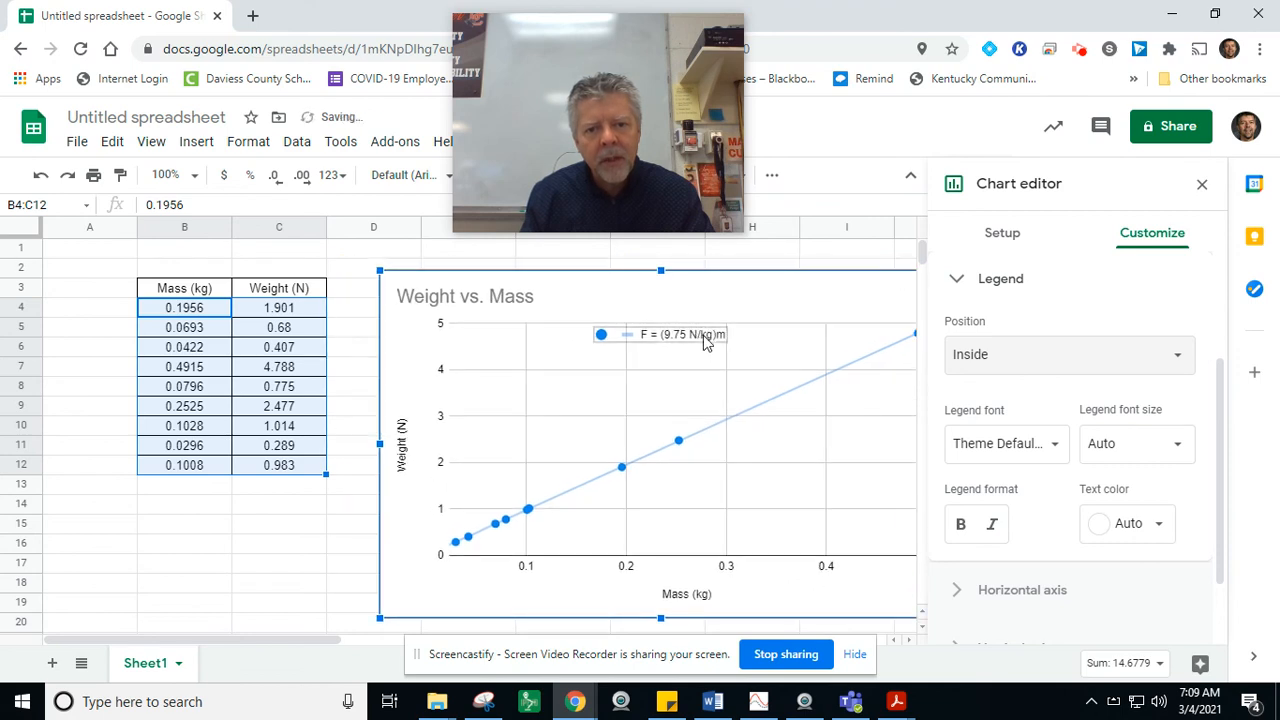
left_click_drag(707, 284, 665, 281)
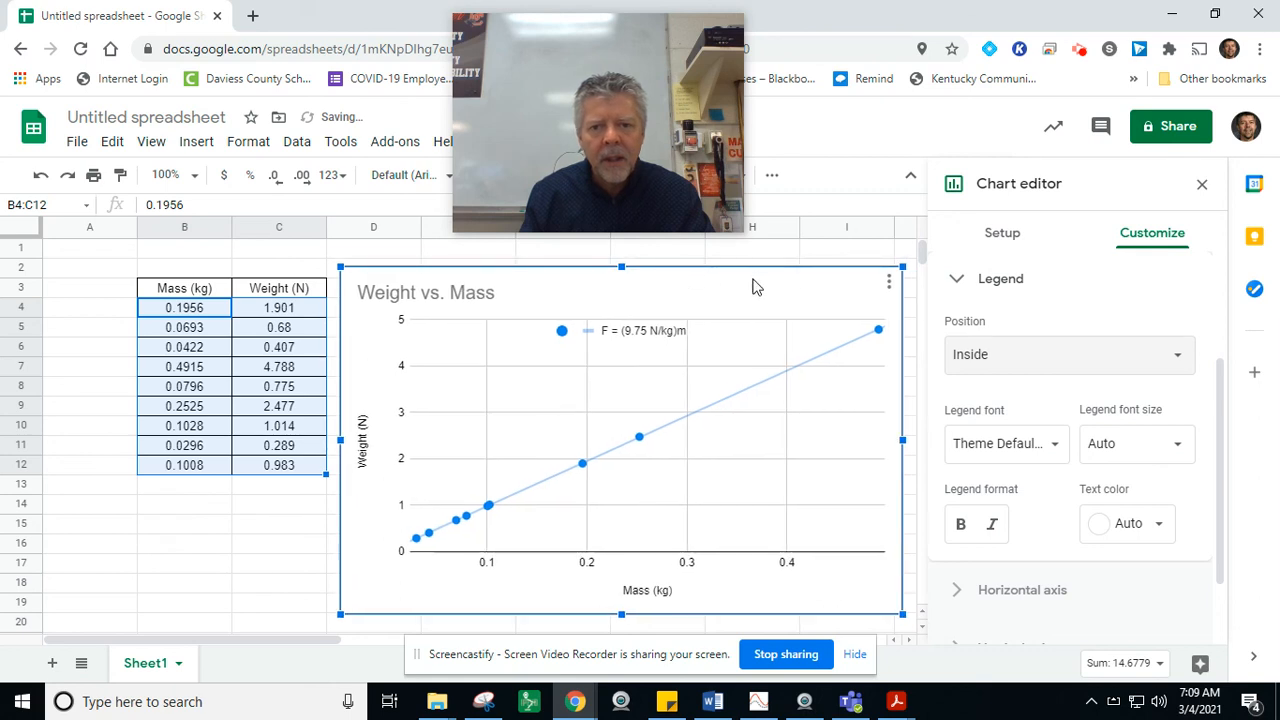
left_click(892, 282)
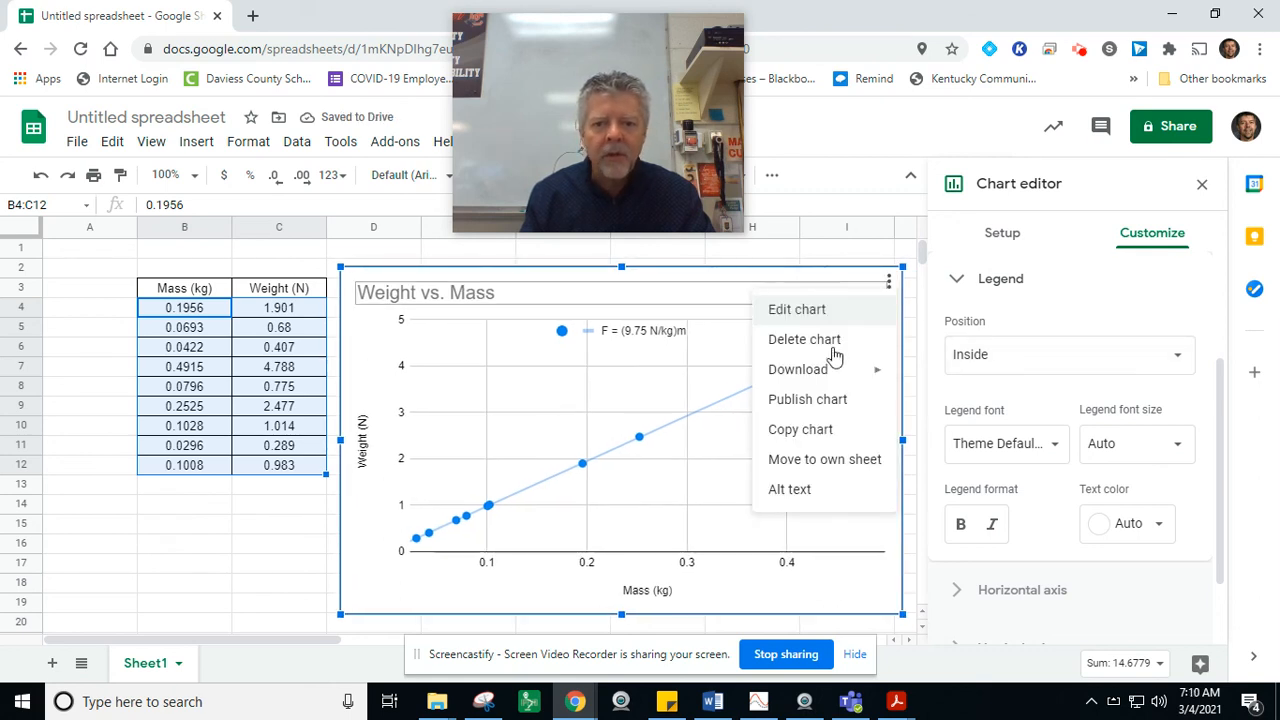
left_click(717, 279)
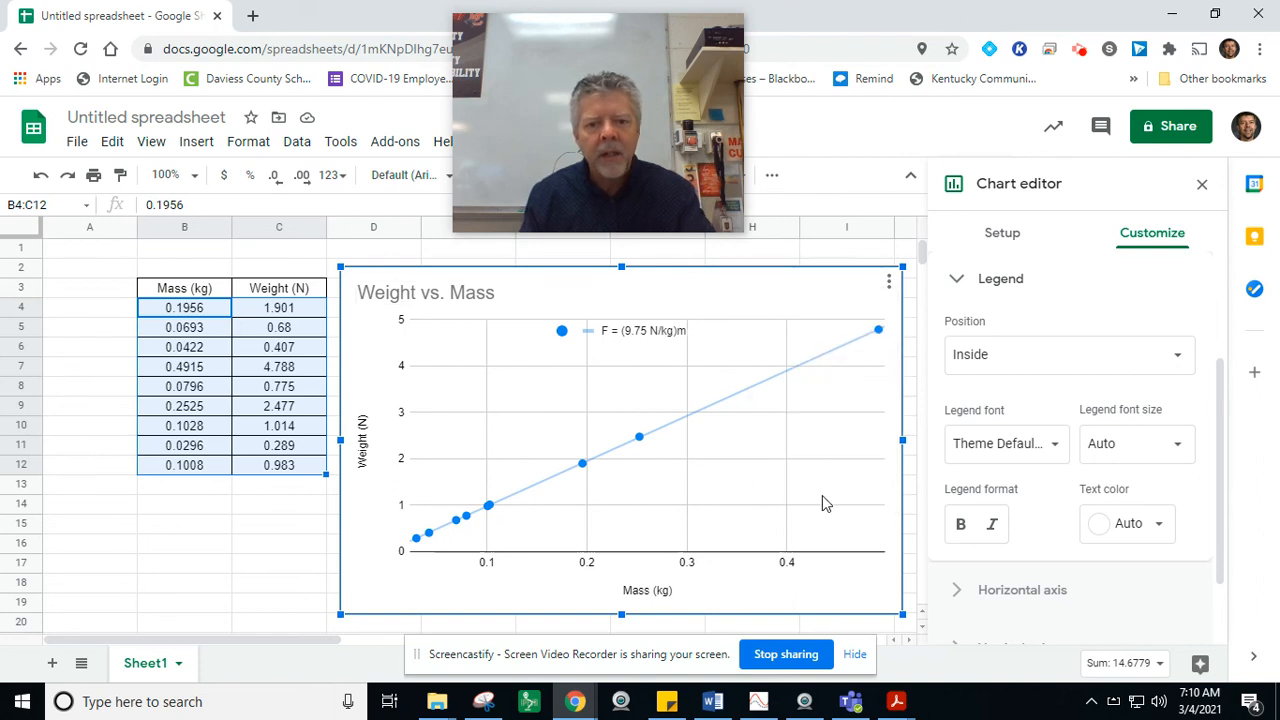